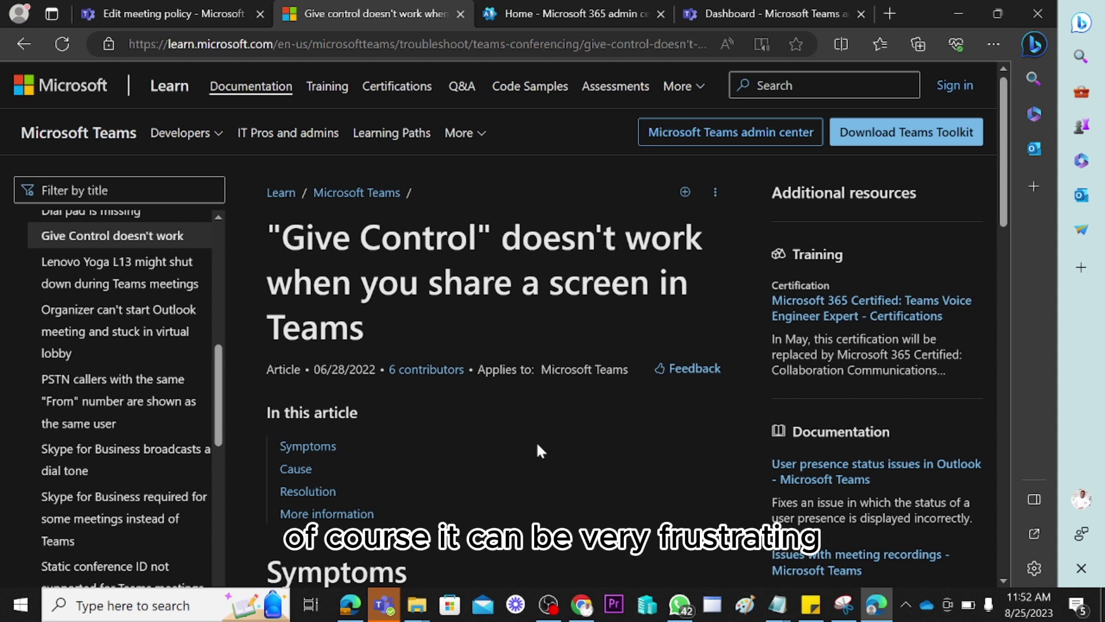
Scroll the Give Control article to its Symptoms and Cause sections on GPU hardware acceleration
scroll(537, 445, down, 5)
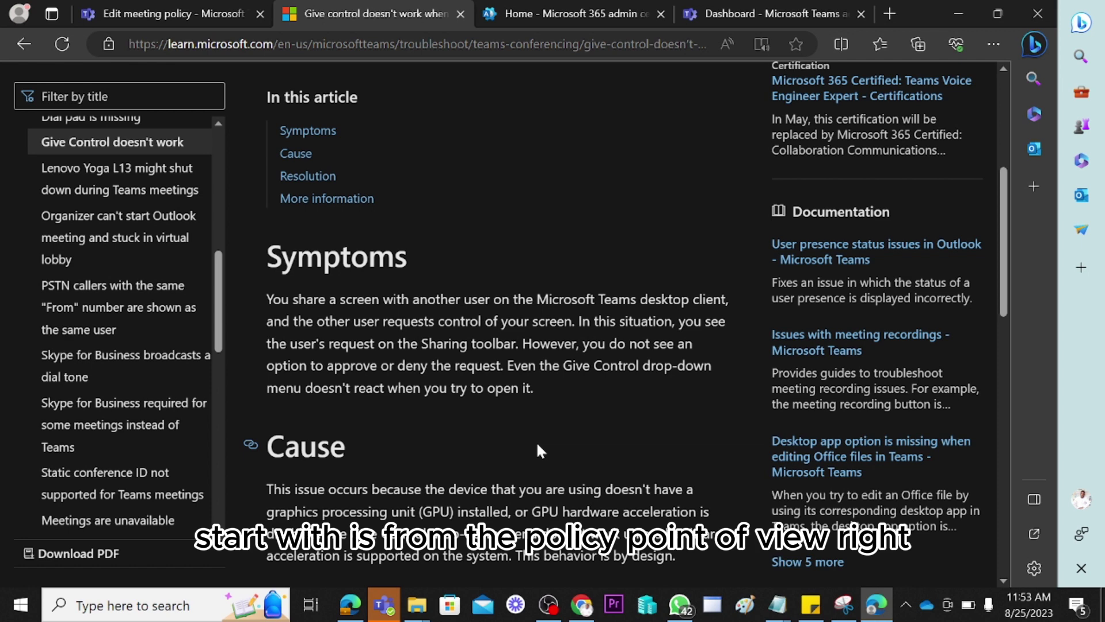
Launch the Teams admin center from the Microsoft 365 admin center and switch to its Dashboard
click(554, 9)
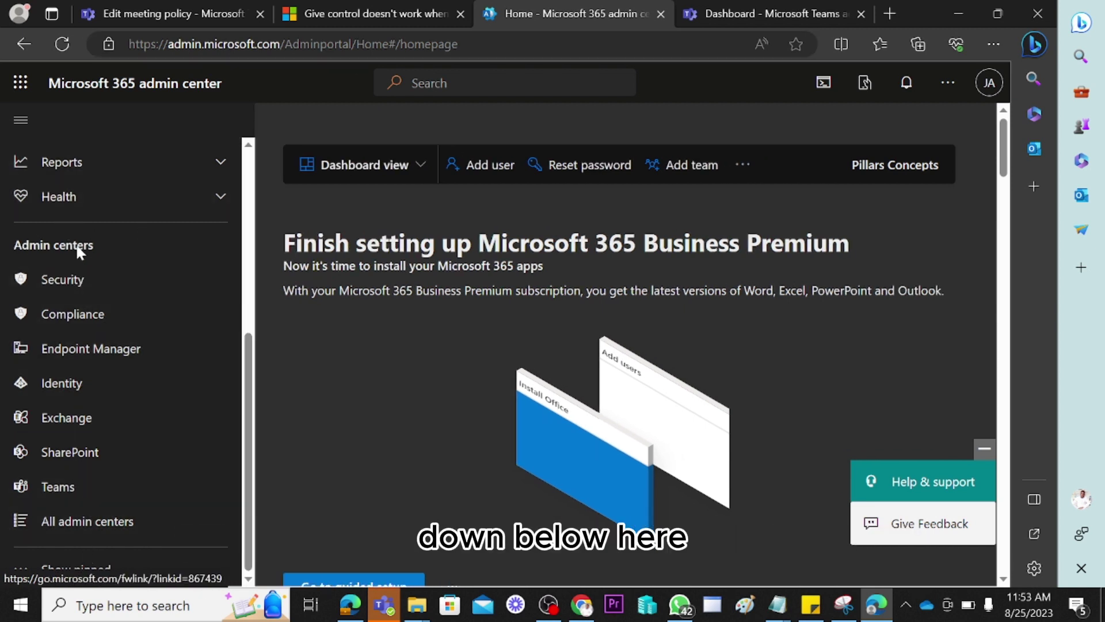
click(54, 487)
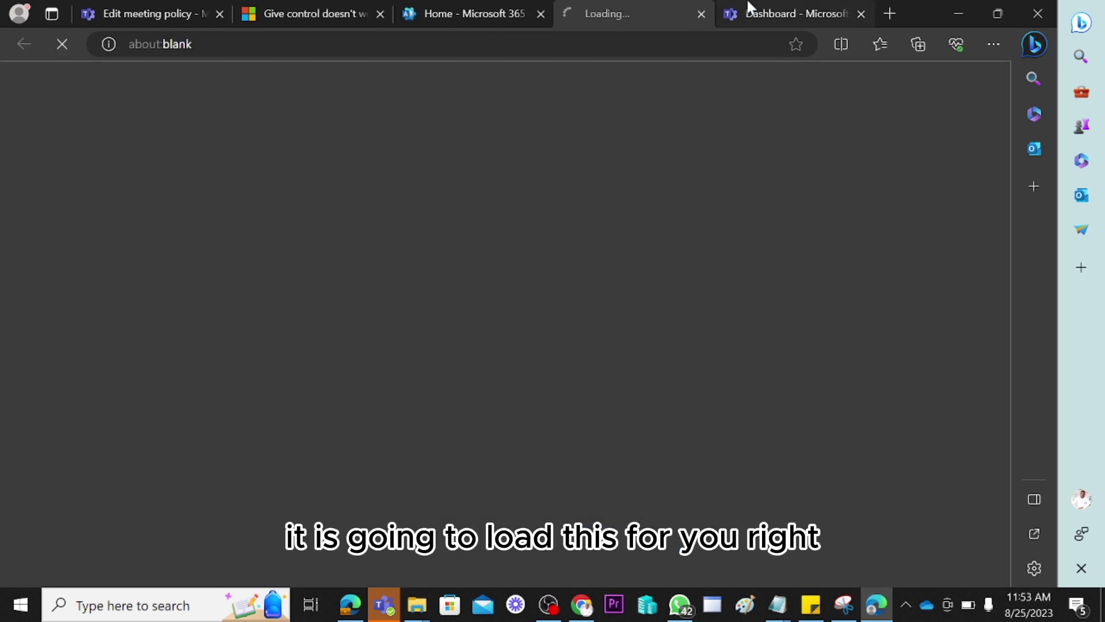
click(758, 17)
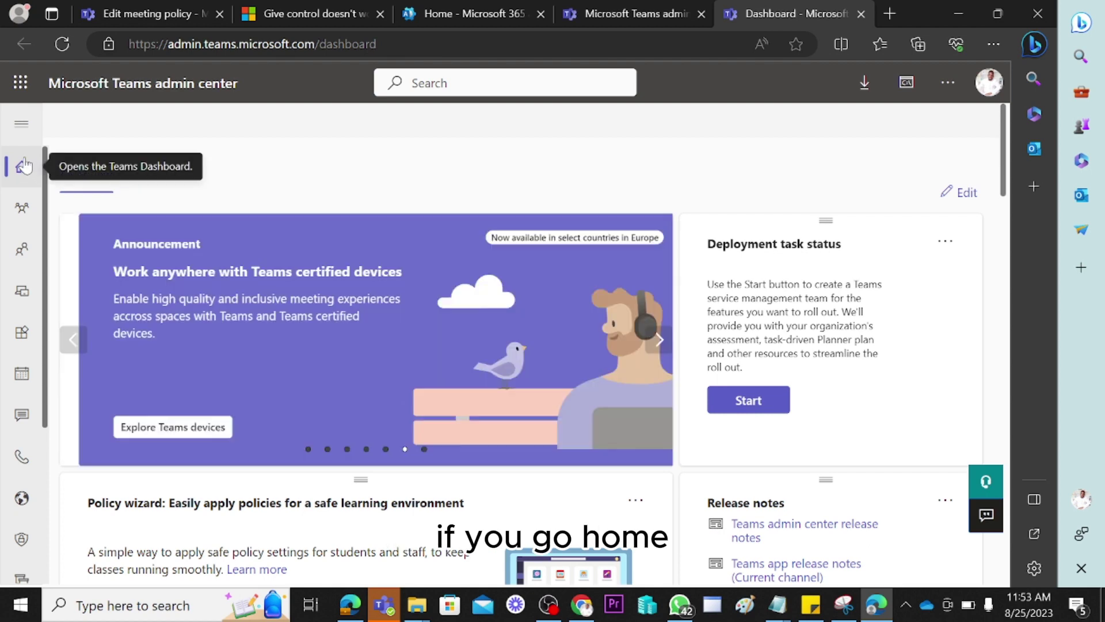
Go to Meetings > Meeting policies and view the table of 8 policies
click(22, 124)
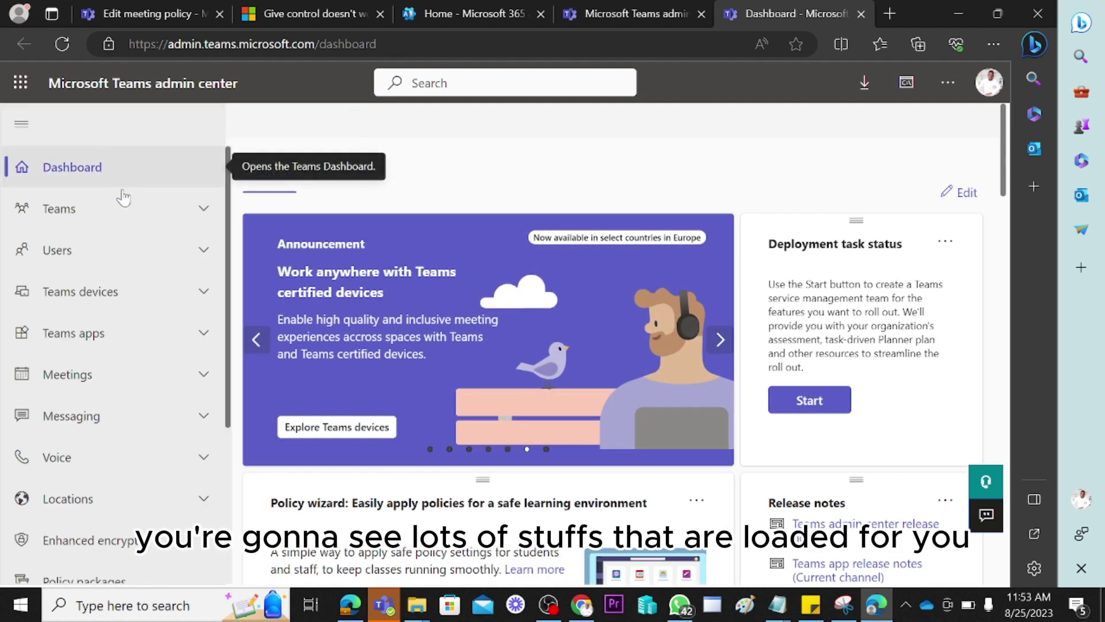
scroll(167, 230, down, 4)
scroll(127, 343, up, 4)
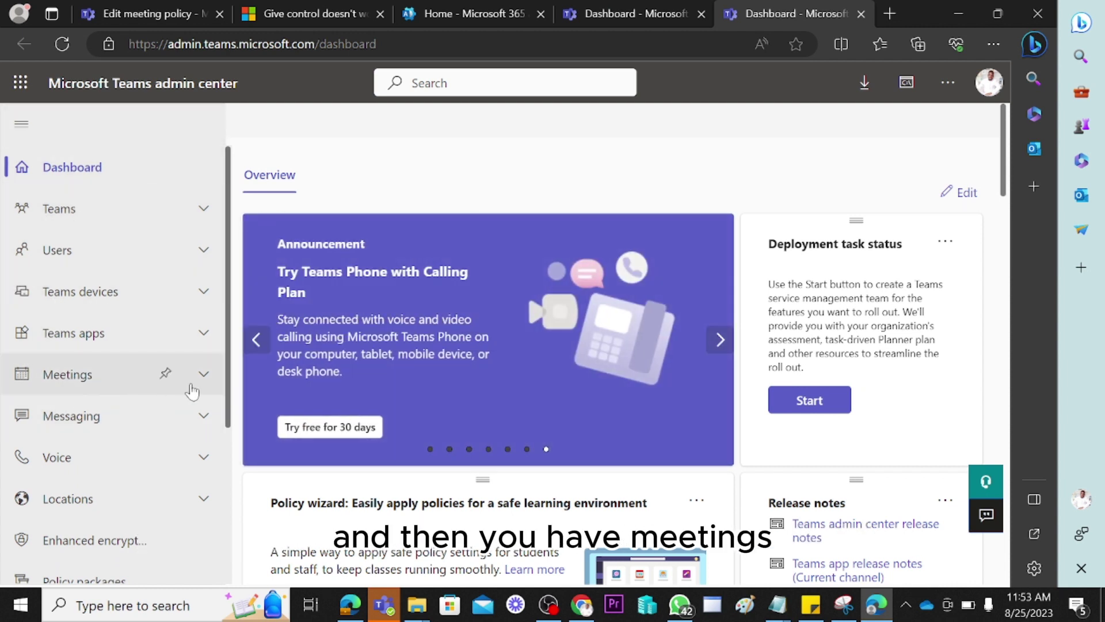
click(203, 377)
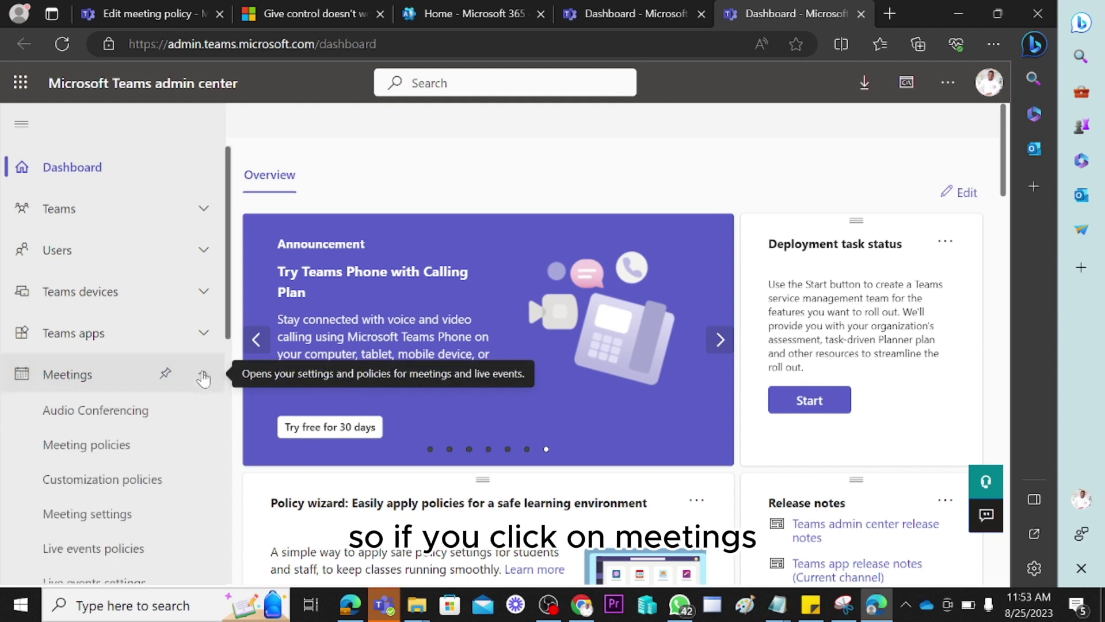
scroll(138, 401, down, 1)
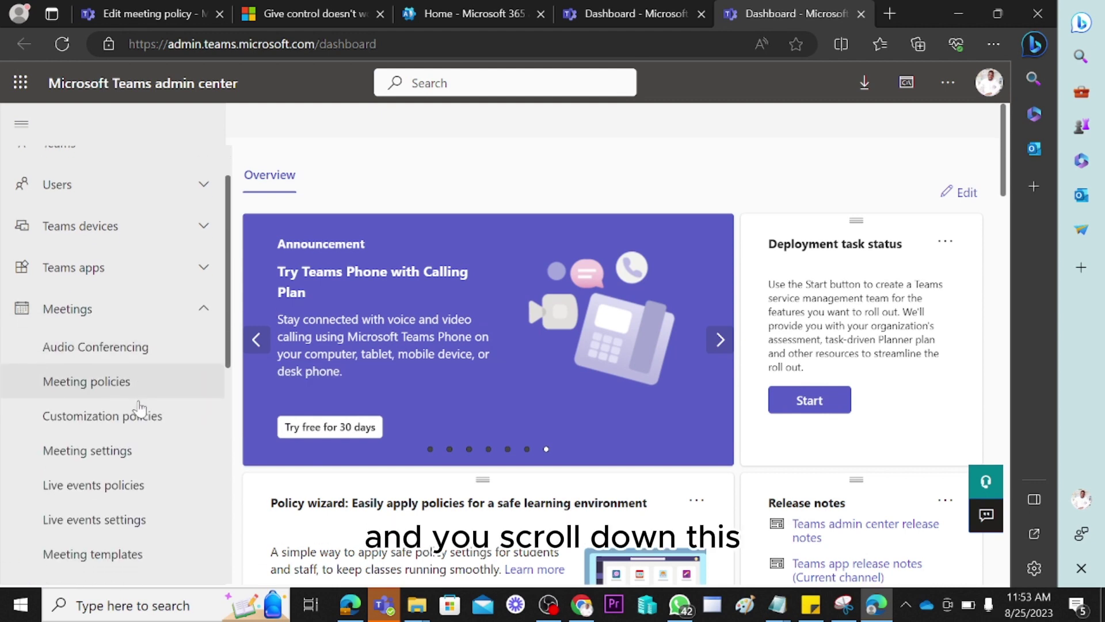
click(110, 384)
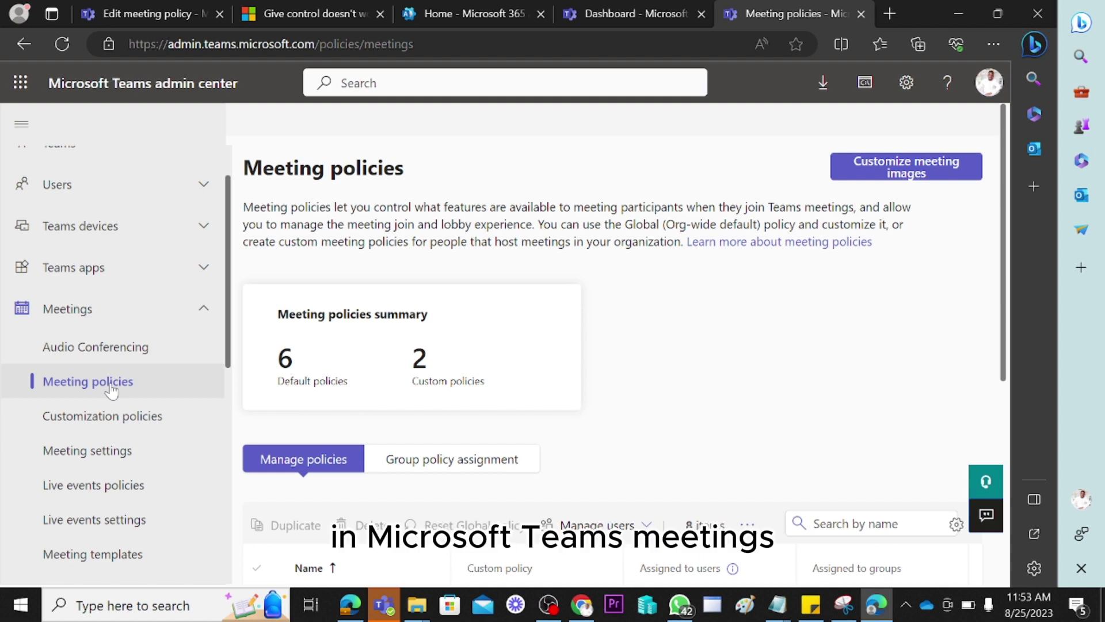
scroll(588, 403, down, 5)
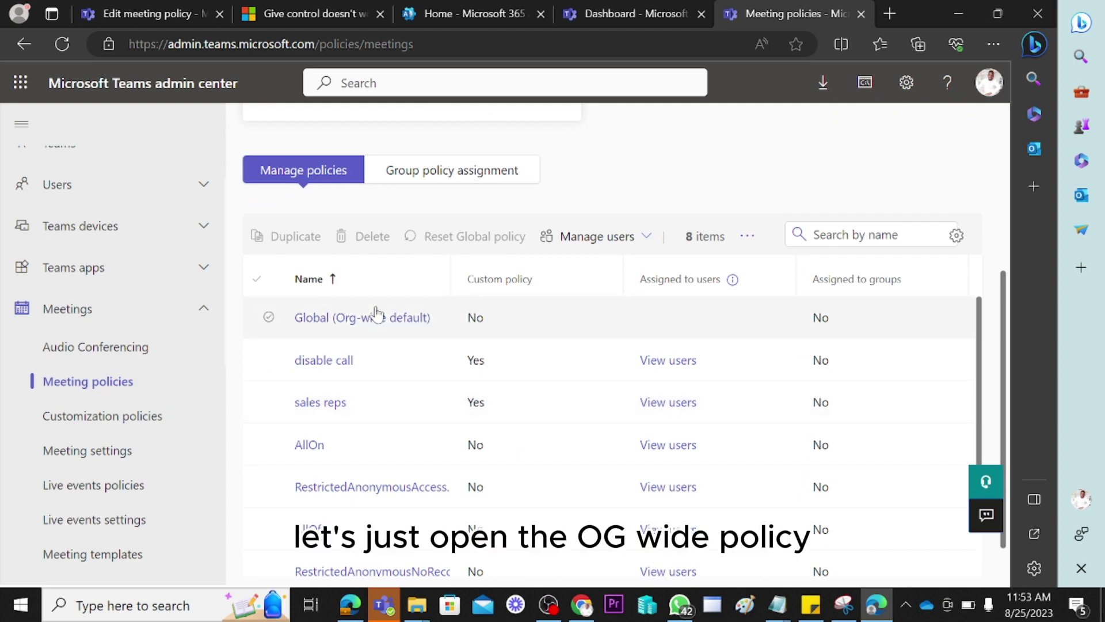
Open the Global (Org-wide default) policy and check its Content sharing give-or-request control setting
click(374, 318)
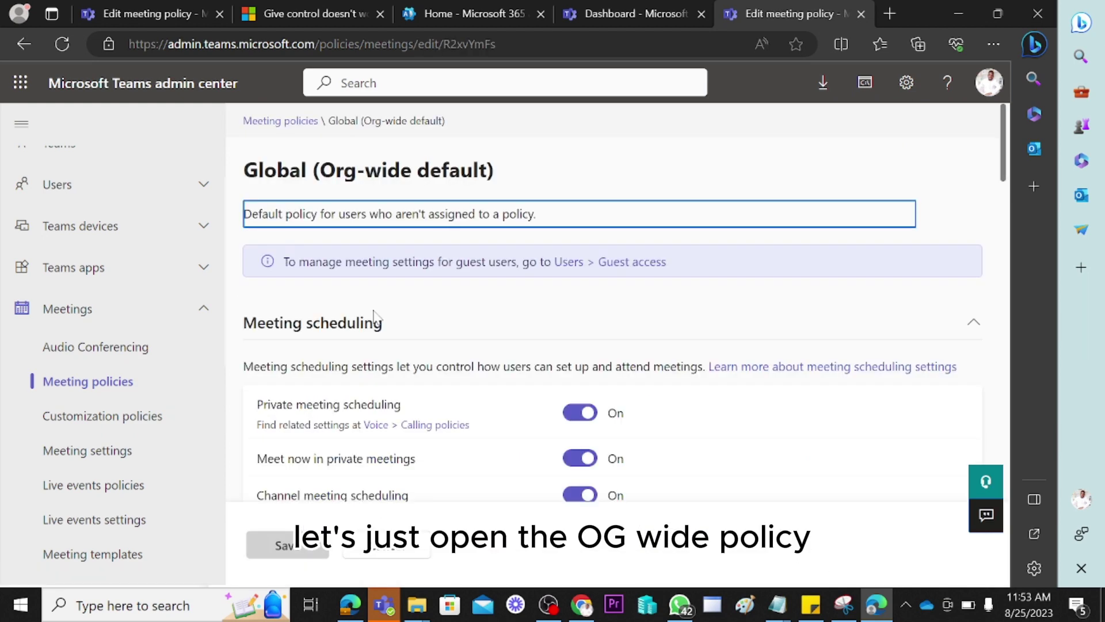
scroll(582, 365, down, 12)
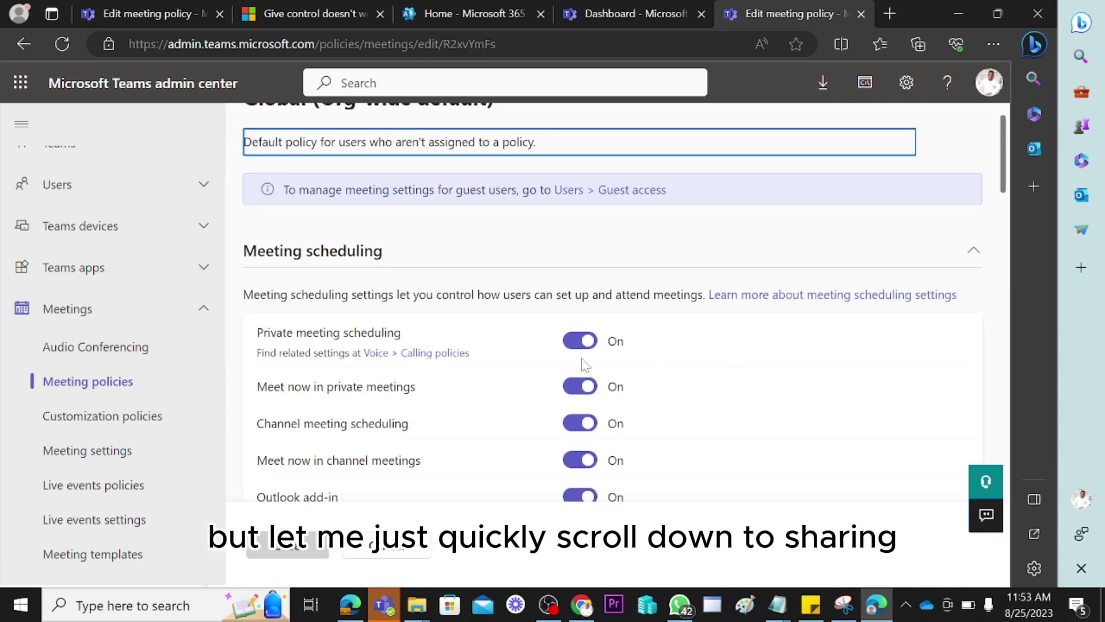
scroll(582, 365, down, 8)
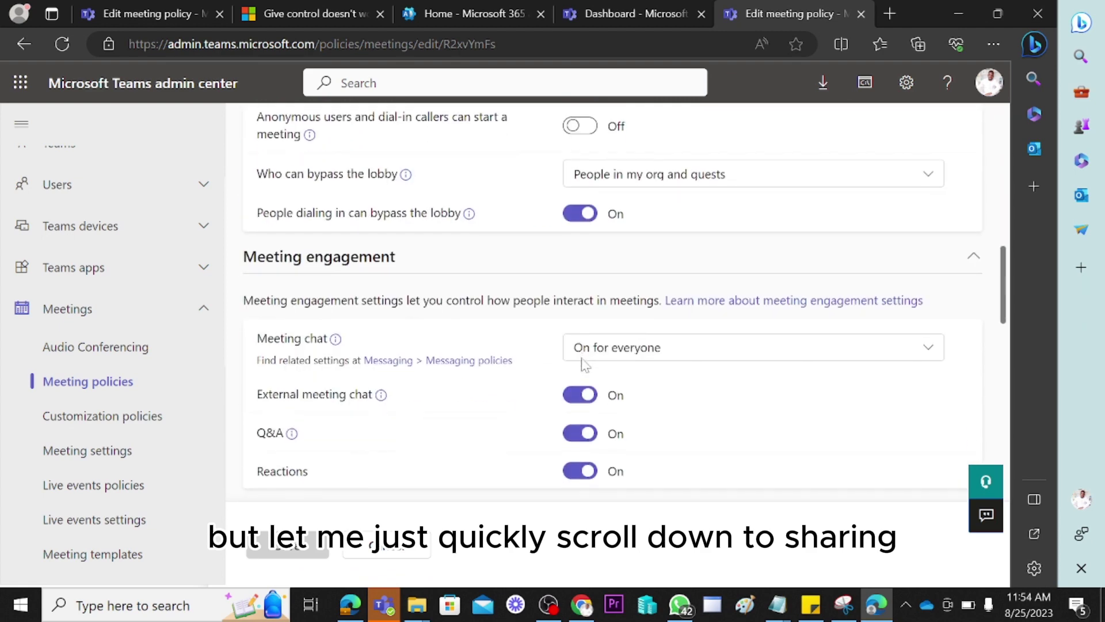
scroll(582, 365, down, 1)
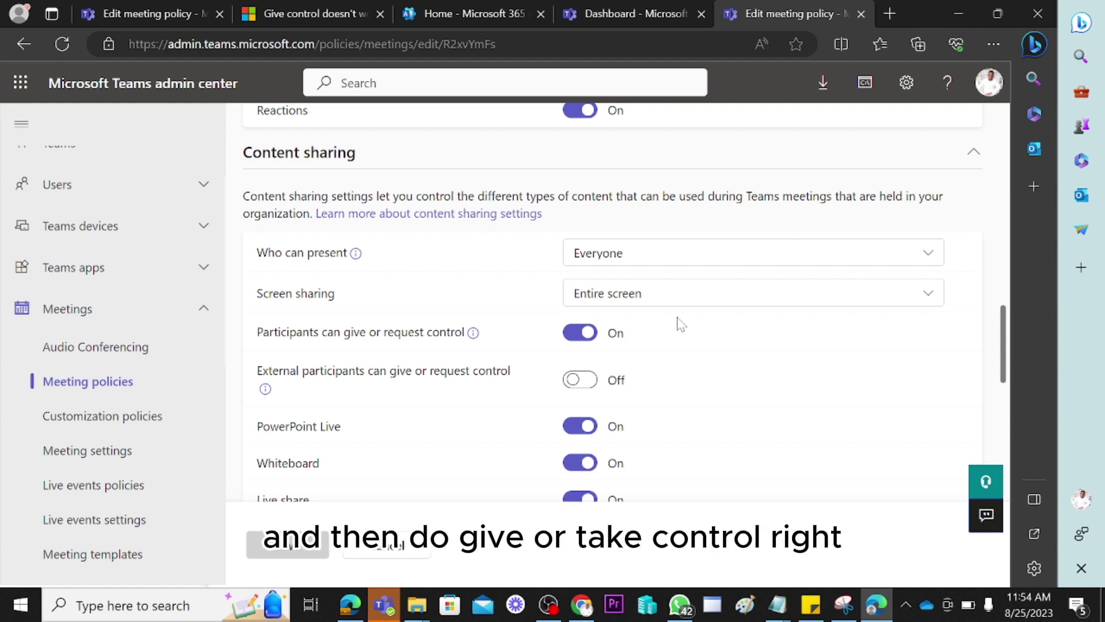
scroll(496, 353, down, 1)
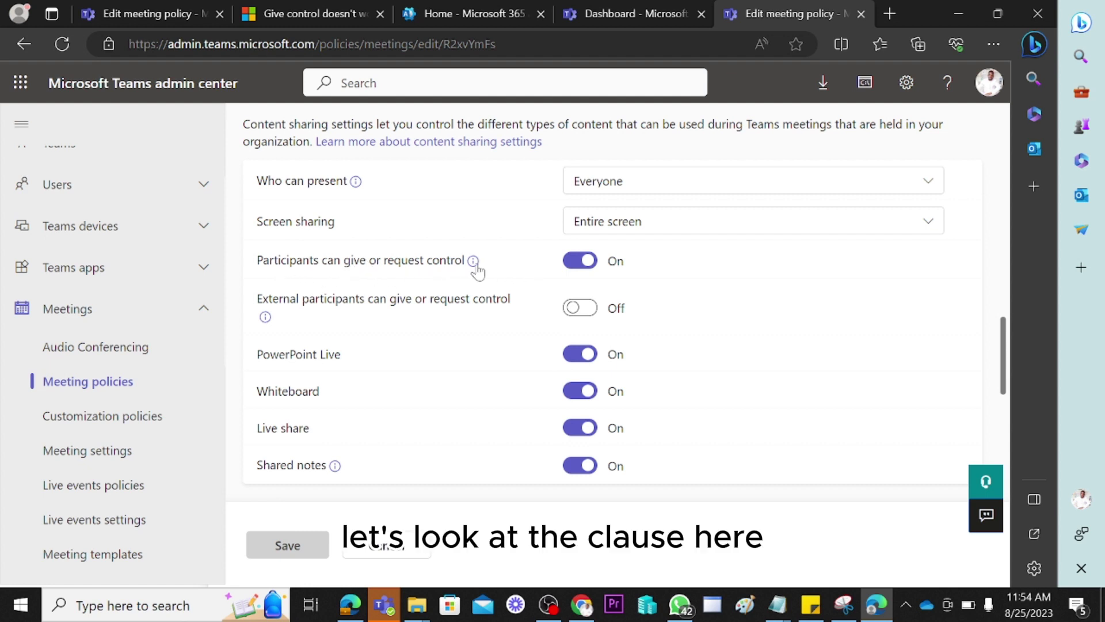
mouse_move(475, 264)
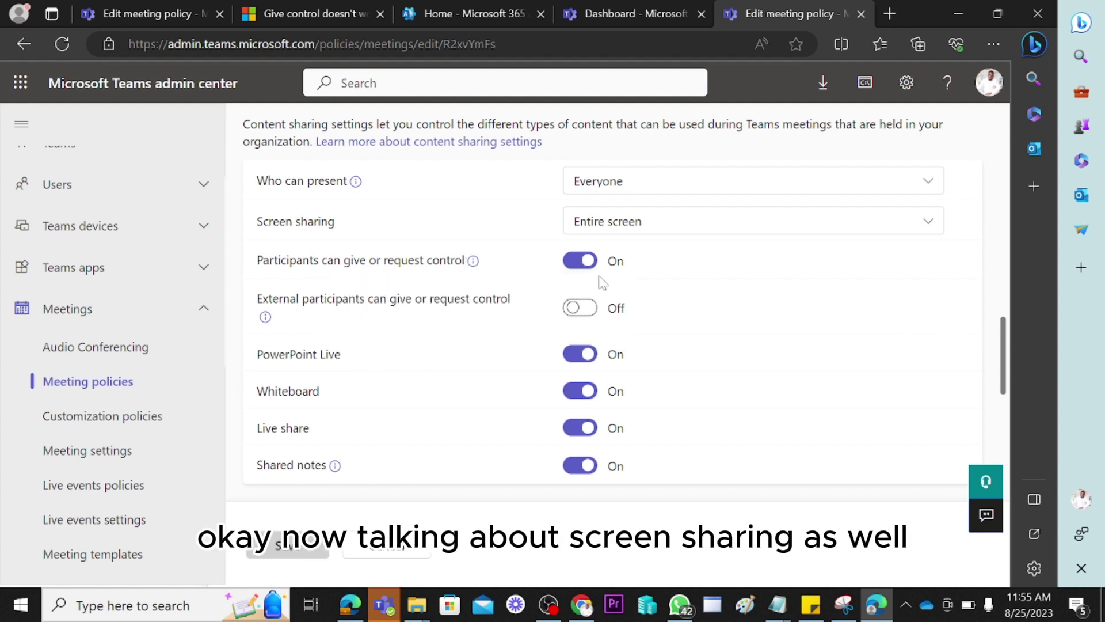
Change the Global policy's Screen sharing to Not enabled and review the policy unsaved
click(829, 233)
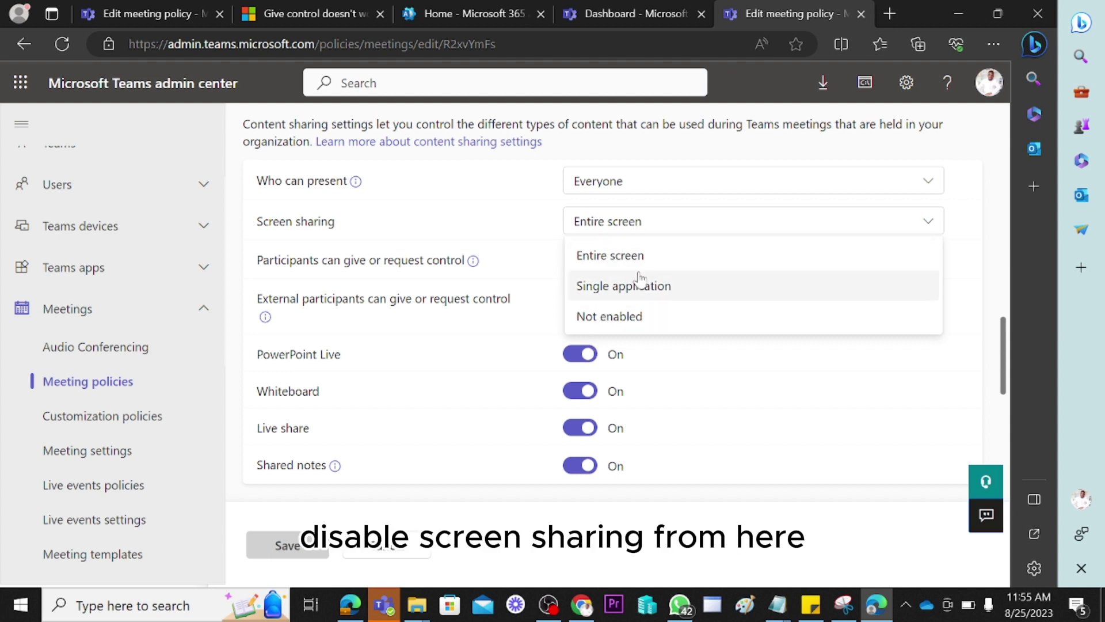
click(631, 319)
click(287, 555)
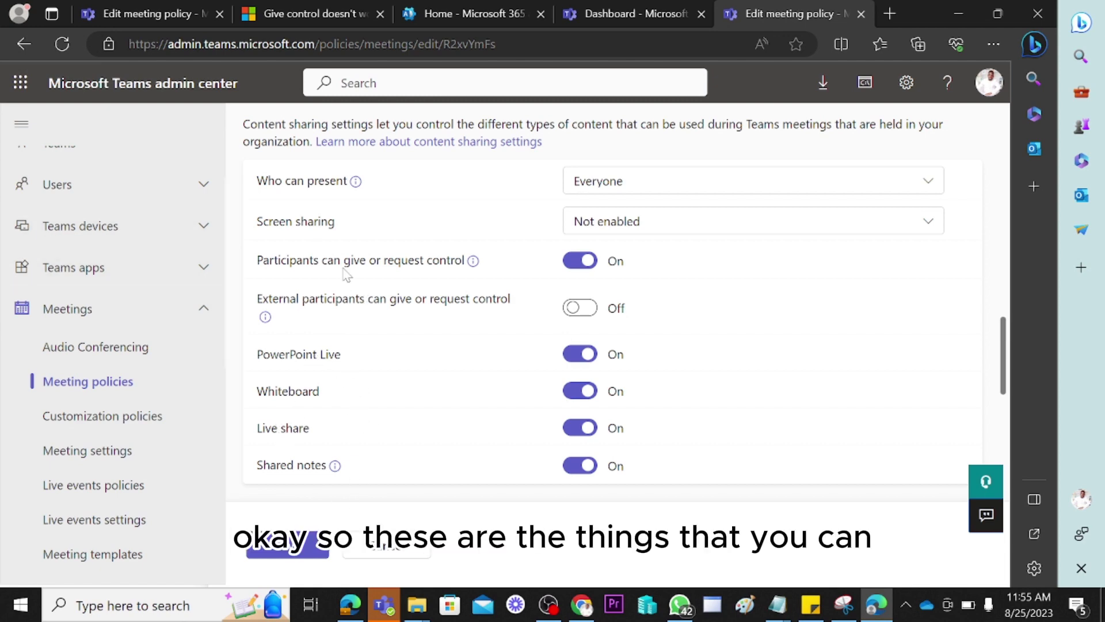
scroll(506, 461, down, 3)
scroll(527, 444, up, 3)
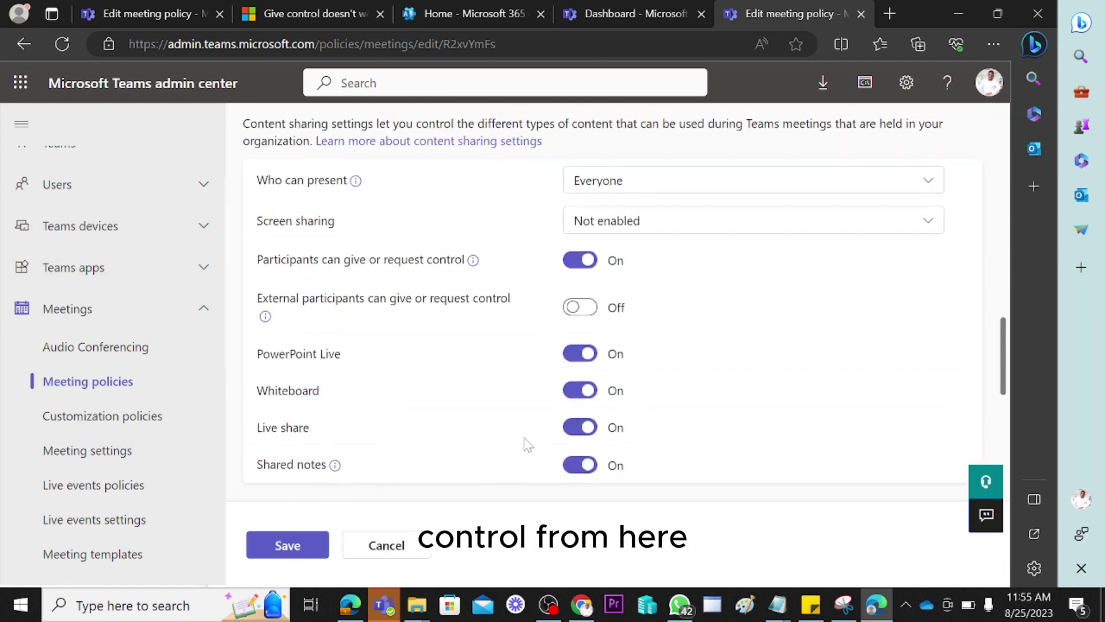
scroll(527, 444, up, 1)
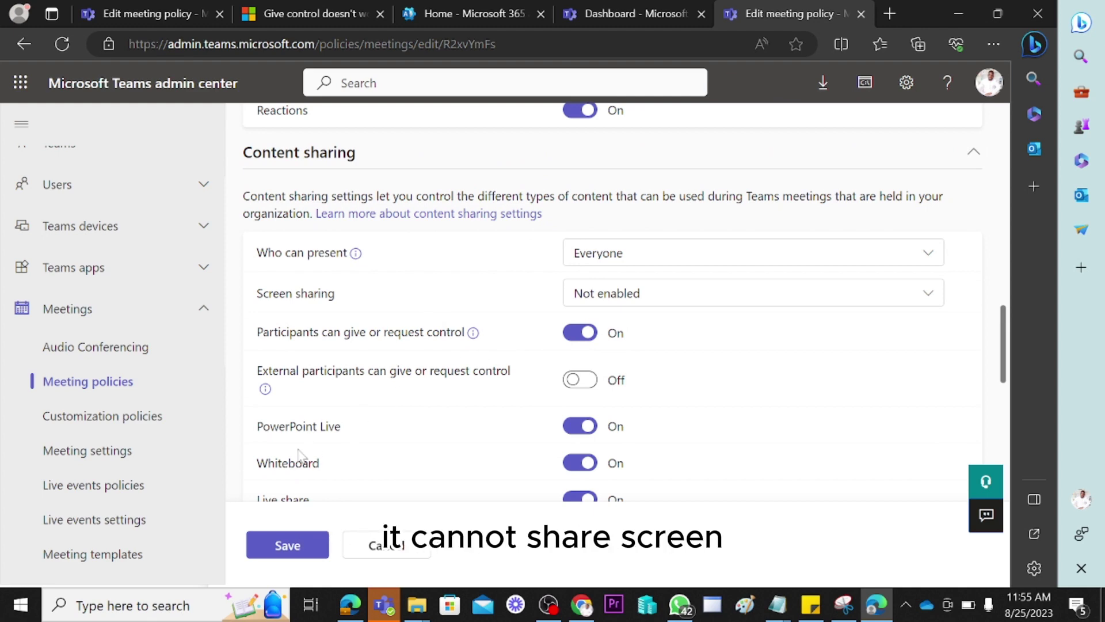
scroll(457, 291, up, 20)
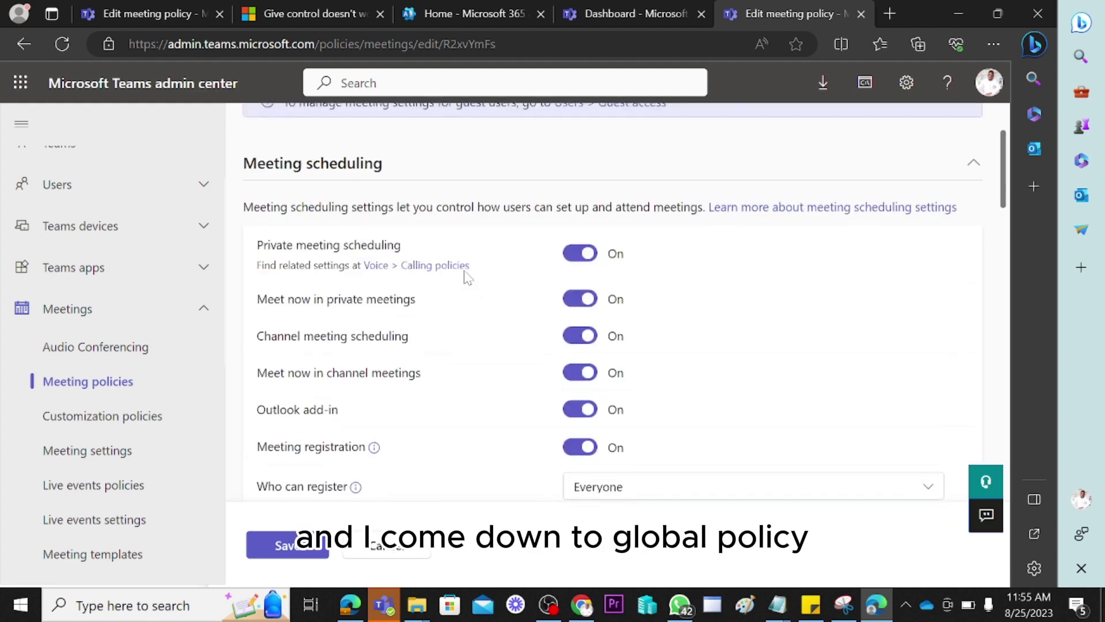
scroll(482, 424, down, 10)
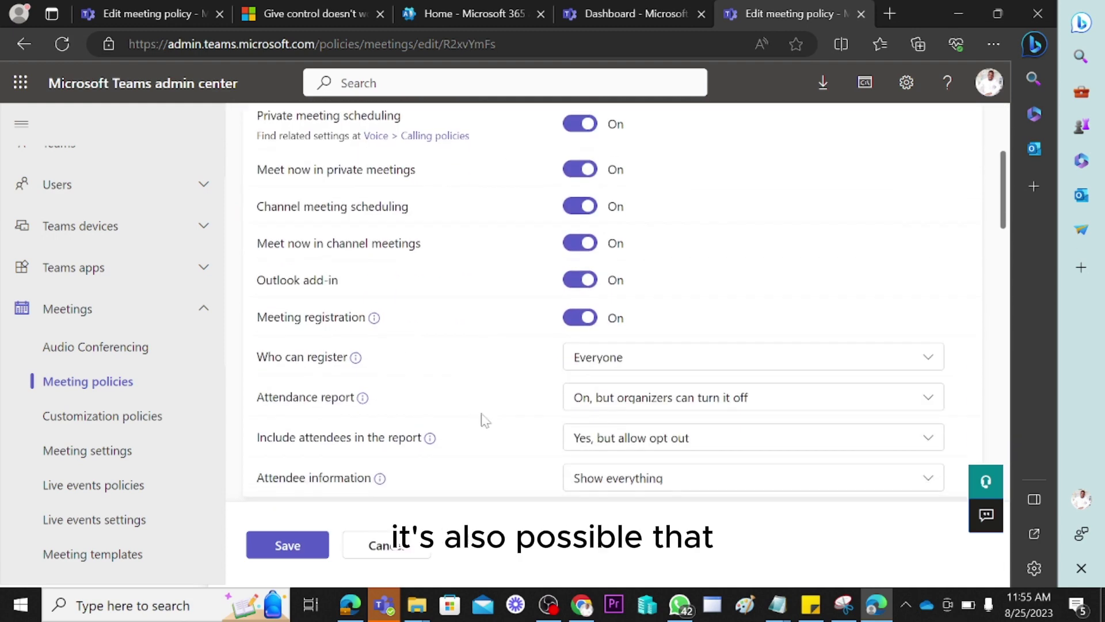
Cancel and discard the unsaved Screen sharing change, returning to the Meeting policies table
click(401, 544)
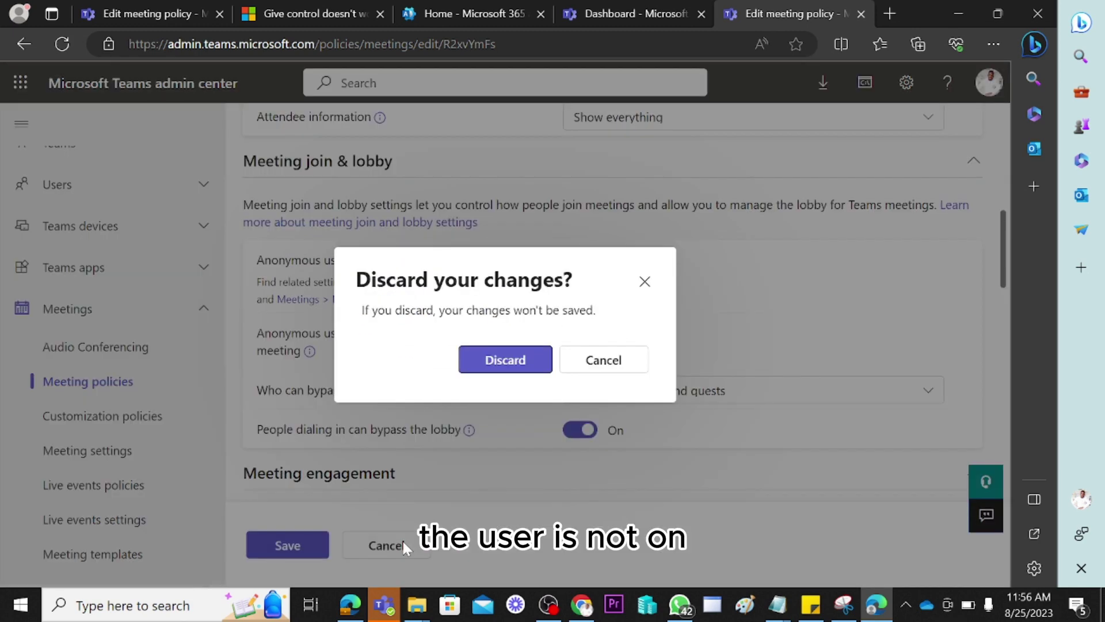
click(528, 357)
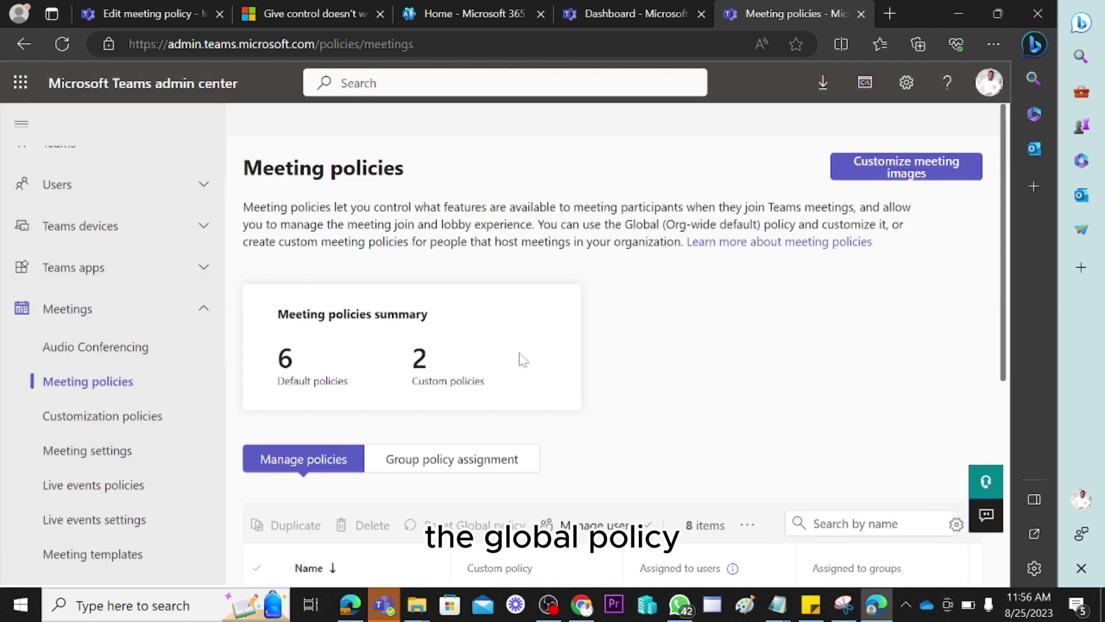
scroll(522, 360, down, 1)
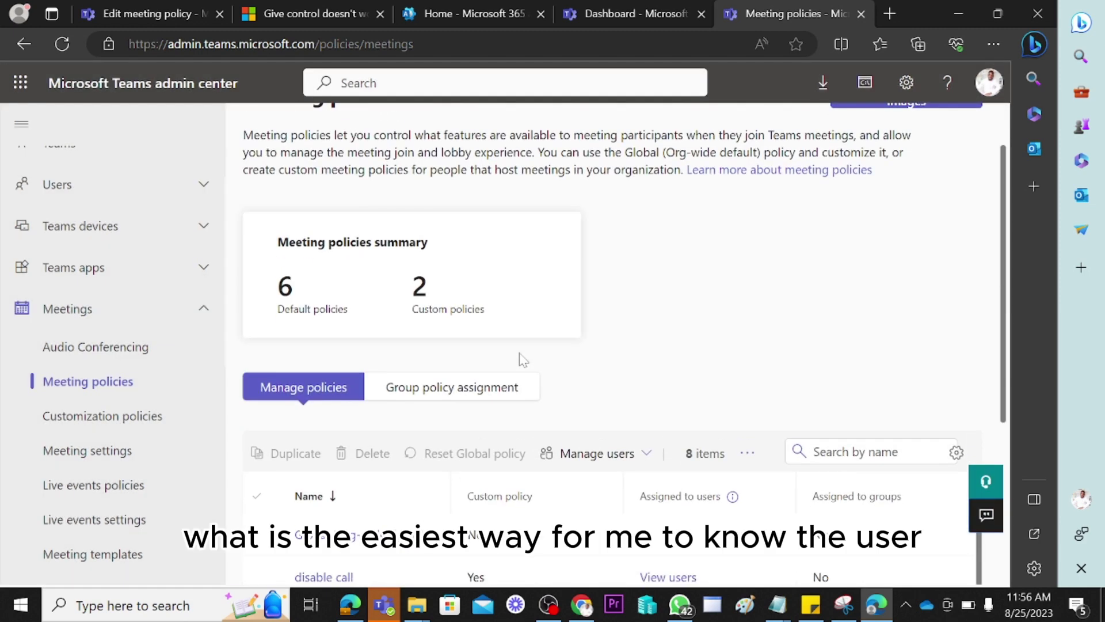
scroll(523, 360, down, 2)
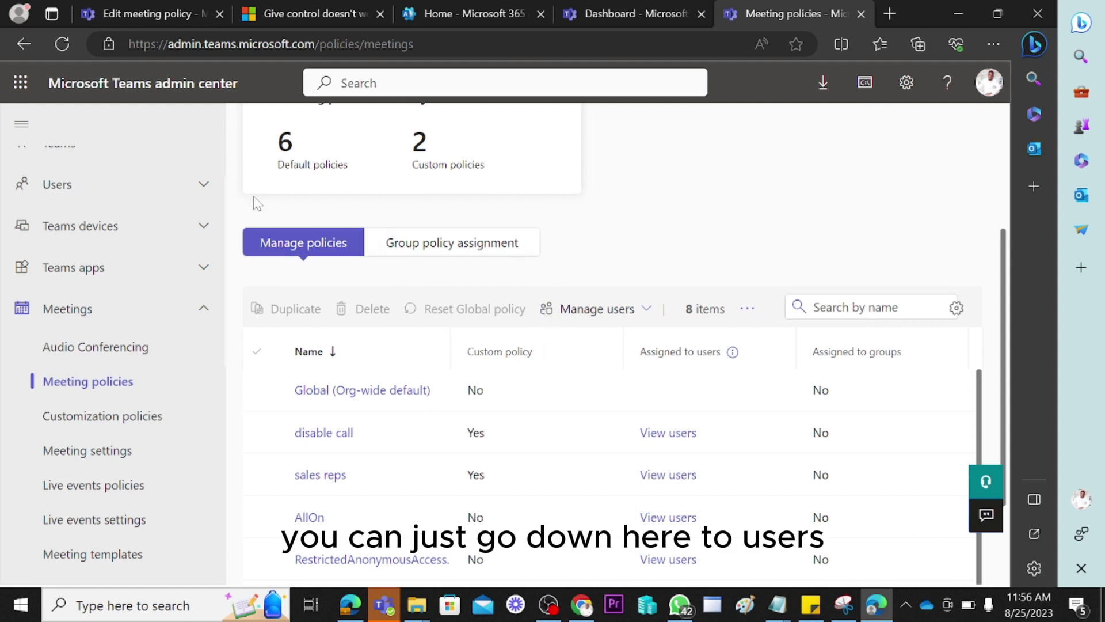
scroll(168, 181, up, 1)
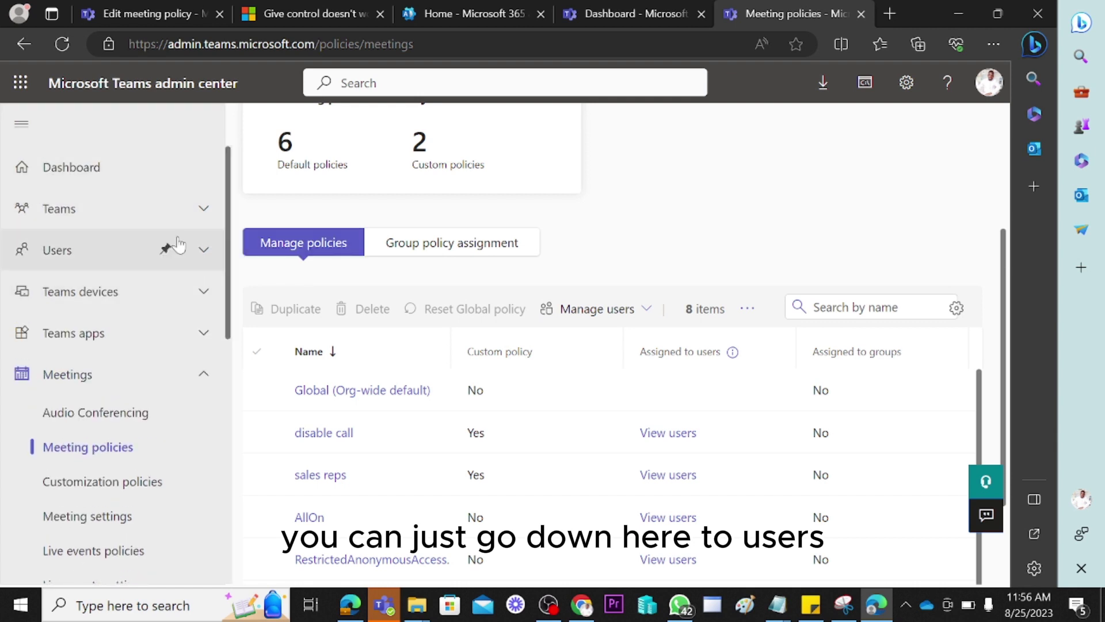
click(203, 251)
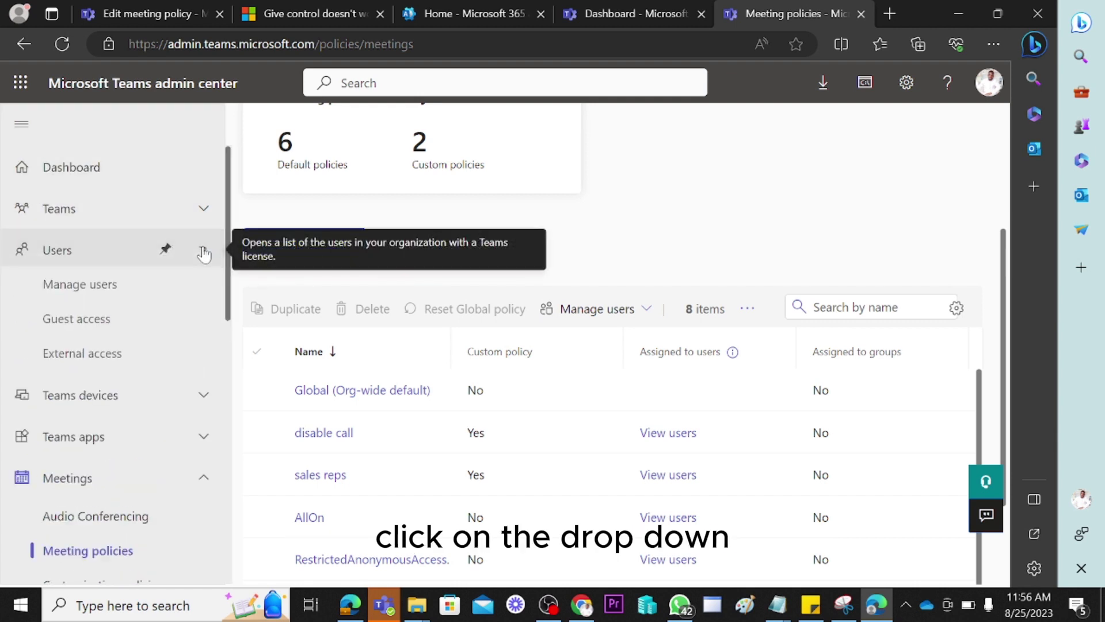
click(100, 294)
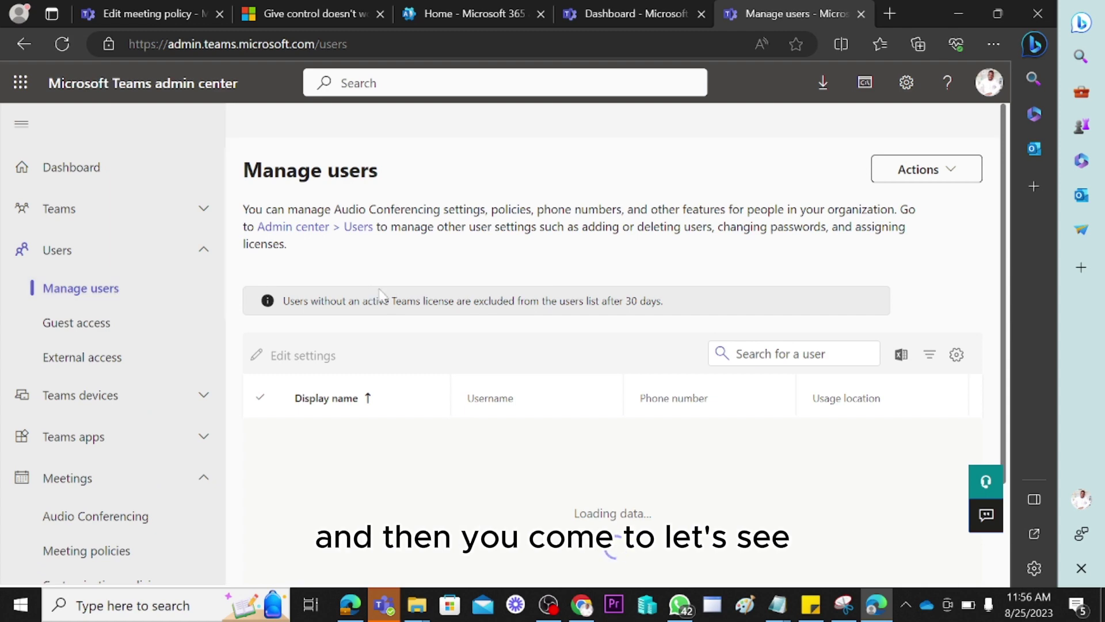
scroll(680, 298, down, 5)
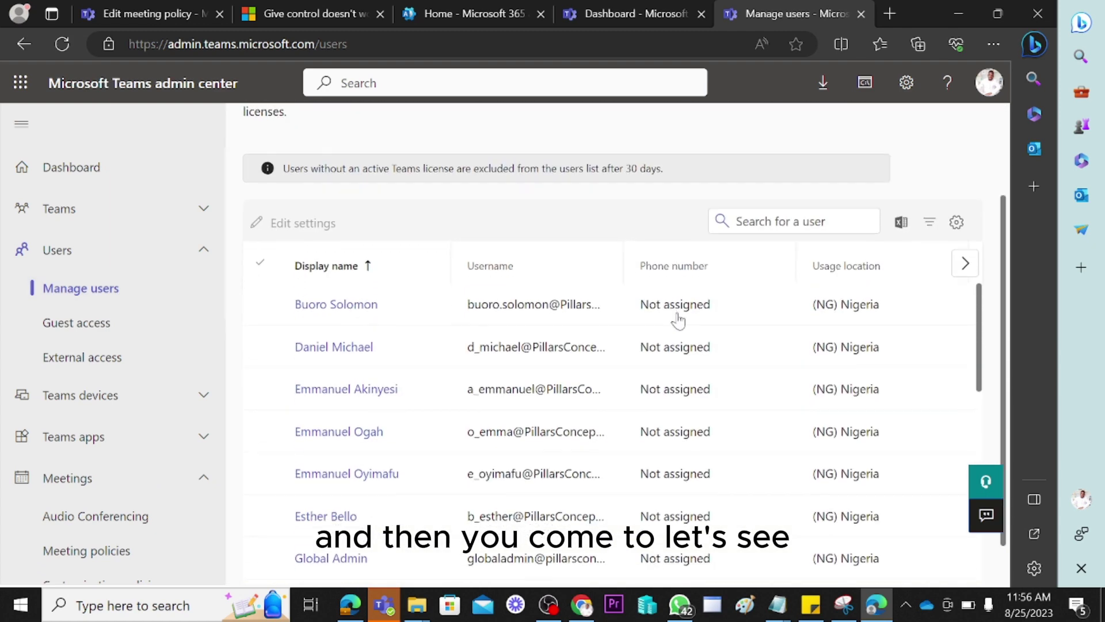
scroll(680, 335, down, 1)
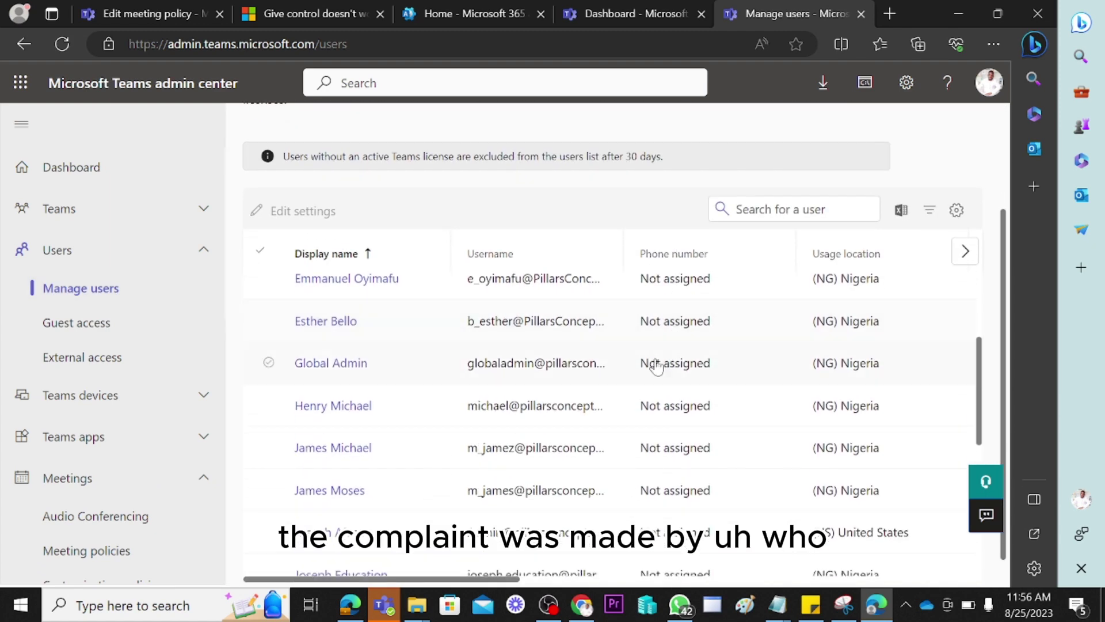
scroll(428, 488, down, 4)
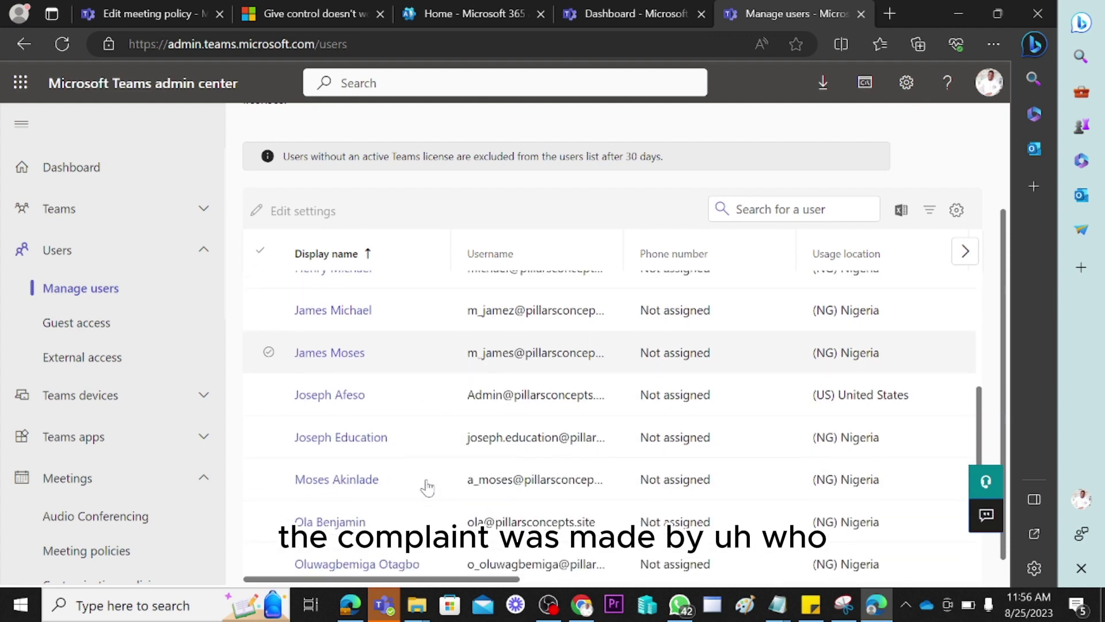
scroll(427, 488, down, 3)
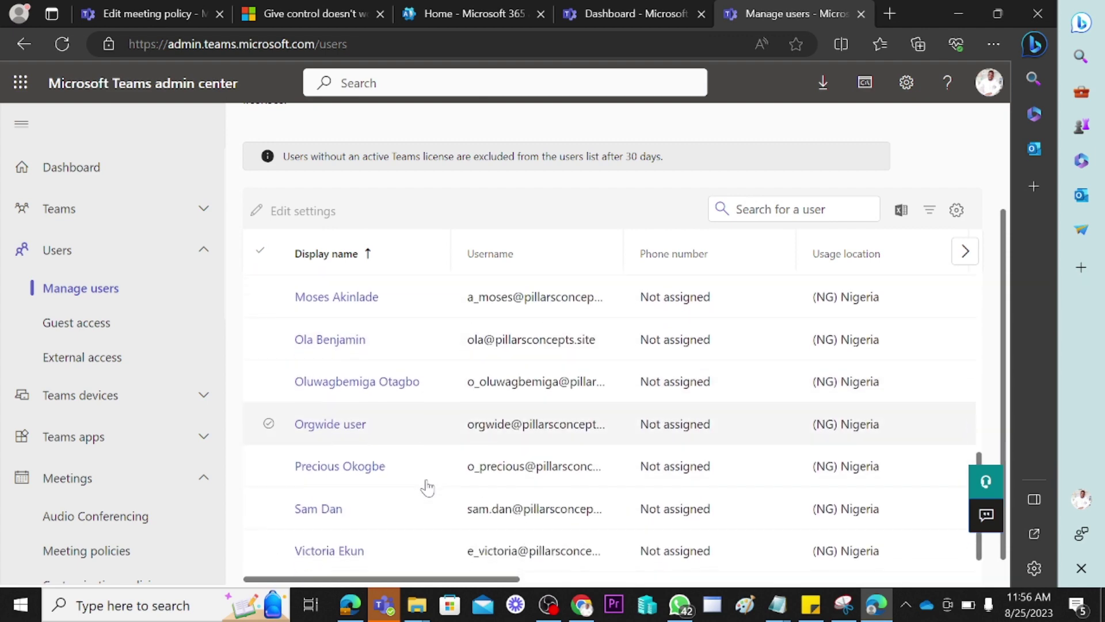
Open the Orgwide user's profile page
click(334, 427)
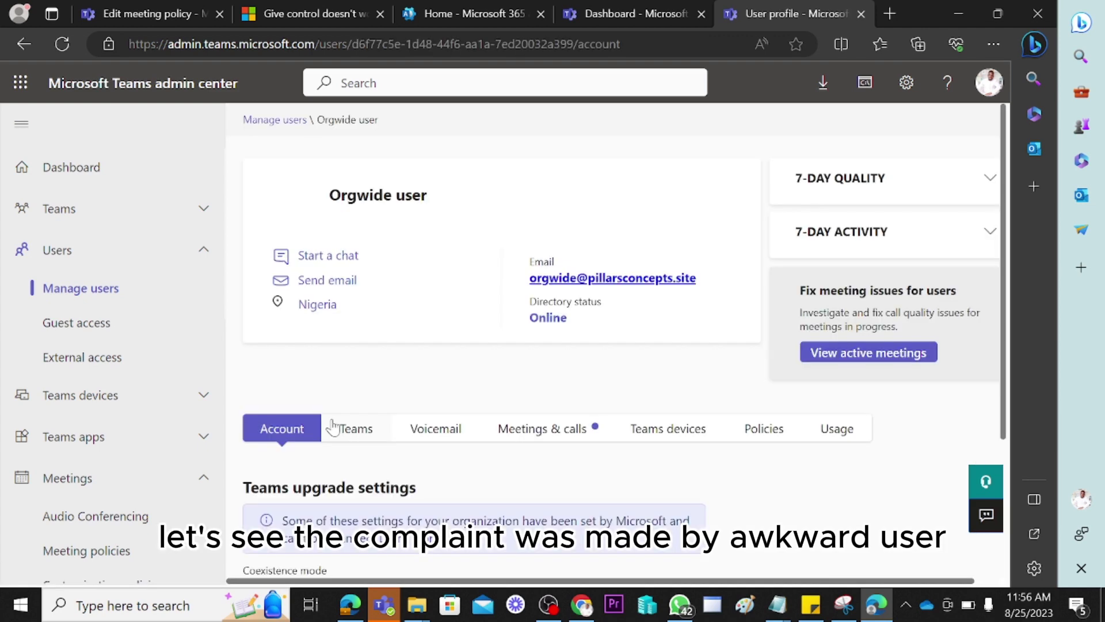
scroll(333, 427, down, 2)
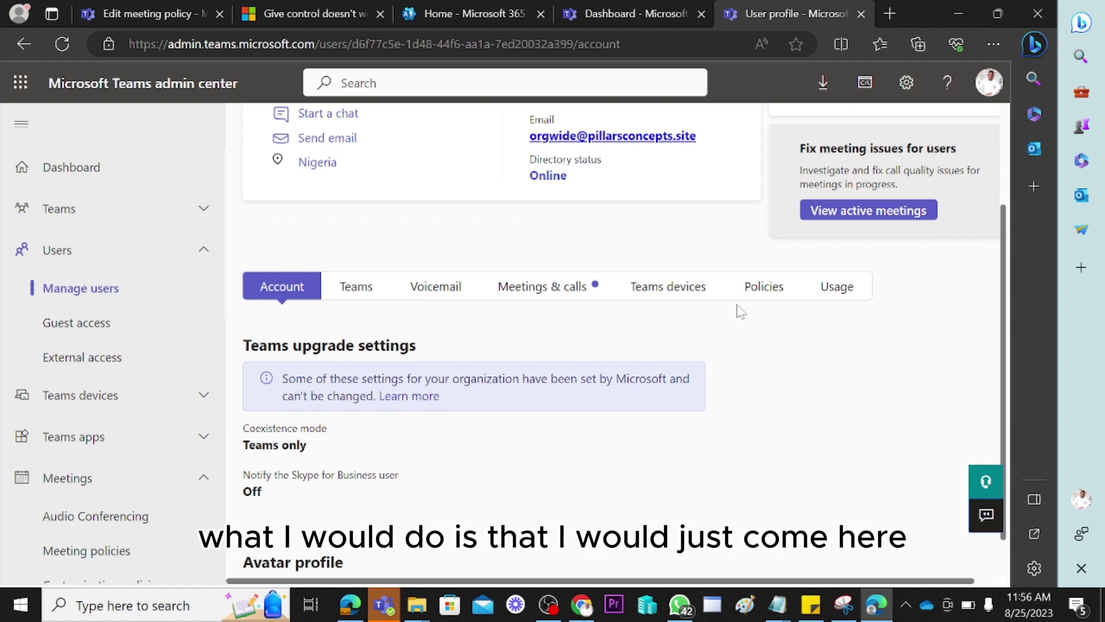
scroll(396, 286, up, 2)
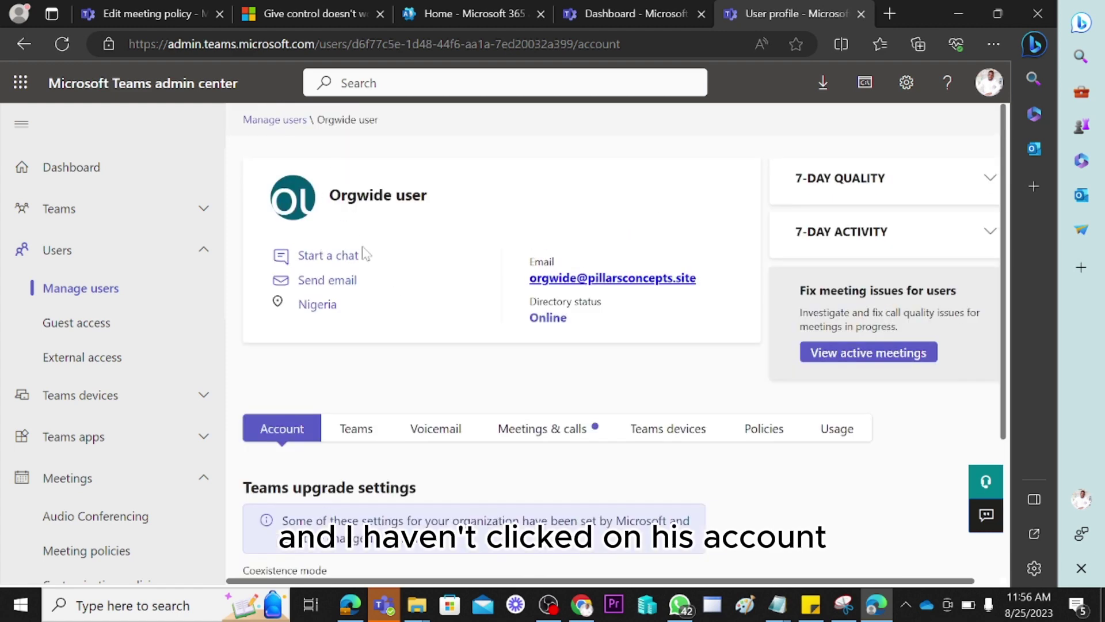
scroll(371, 440, down, 2)
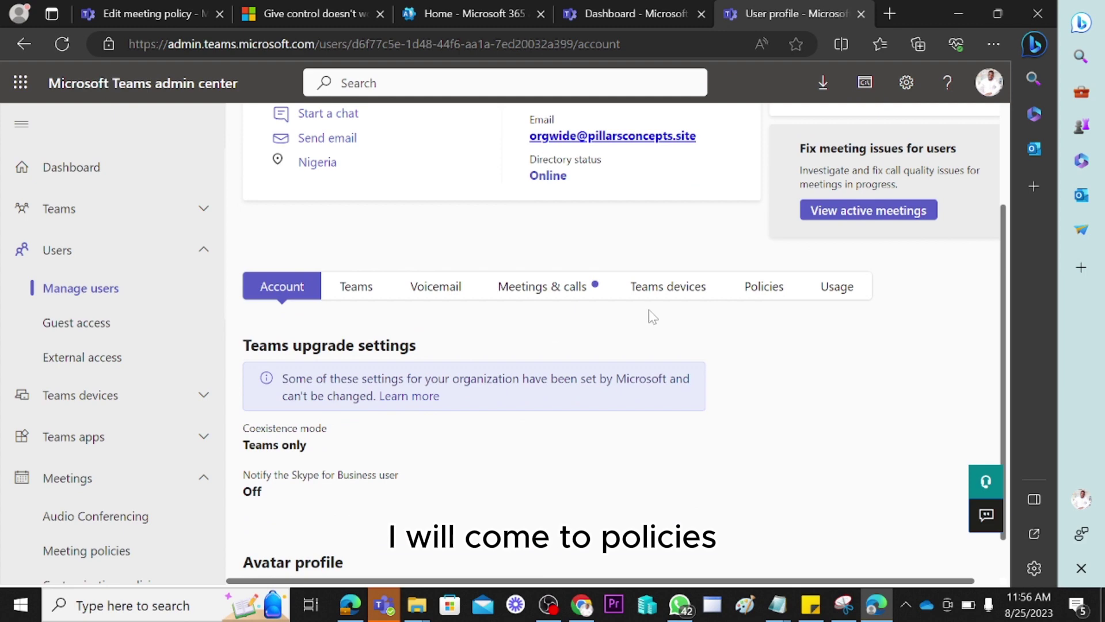
Show the user's Policies tab and find Meeting policy set to Global (Org-wide default)
click(769, 286)
scroll(609, 318, down, 5)
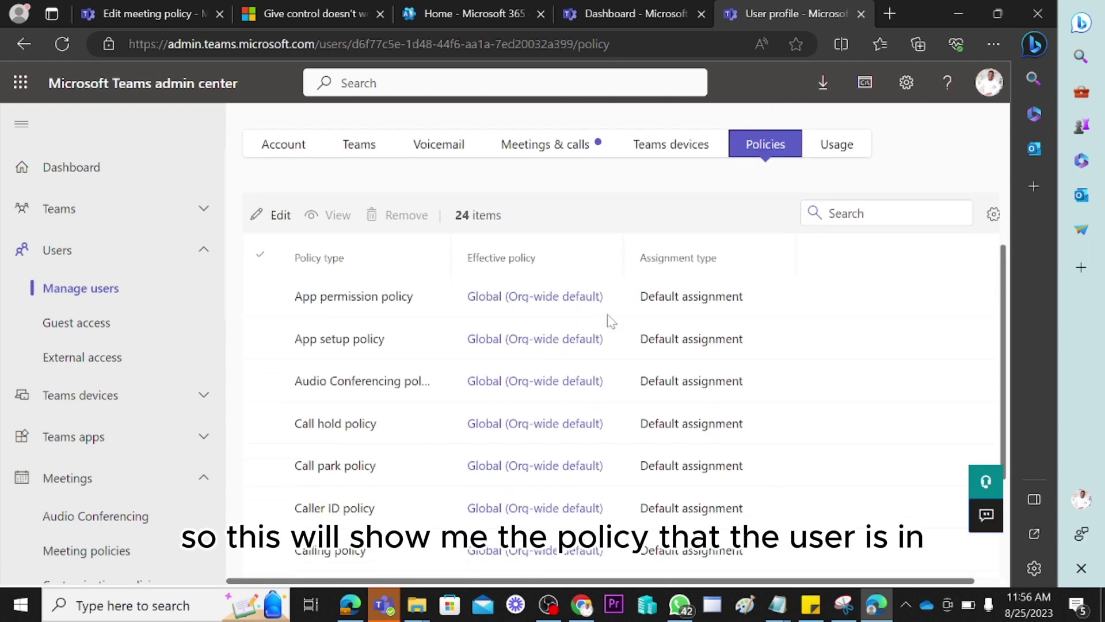
scroll(609, 323, up, 1)
scroll(610, 344, up, 1)
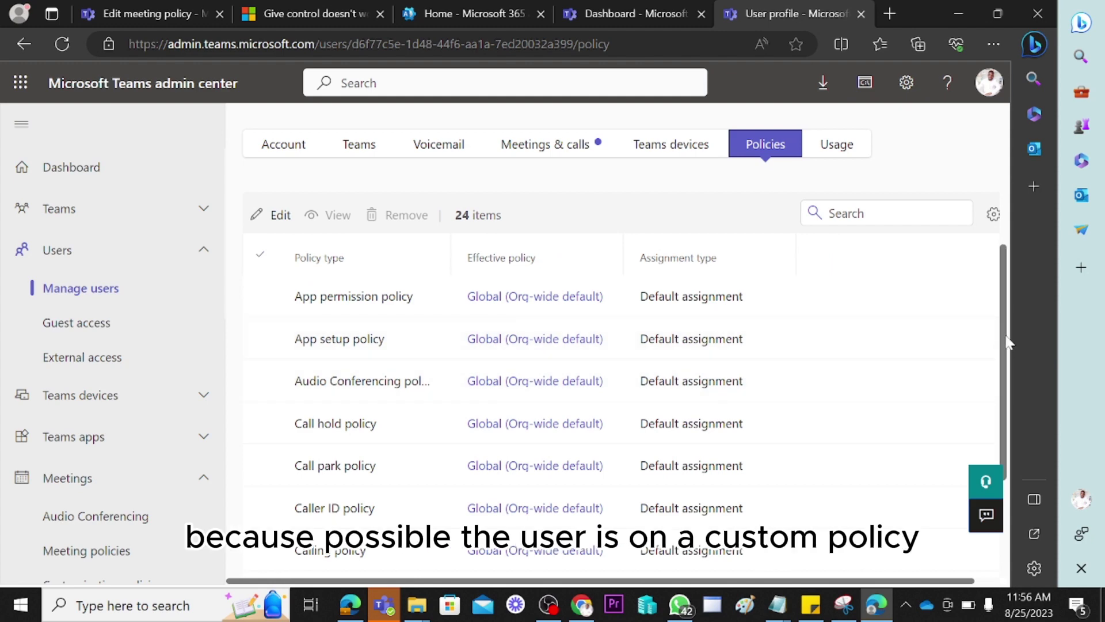
mouse_move(1007, 343)
mouse_down()
mouse_move(1005, 325)
mouse_move(1003, 361)
mouse_up()
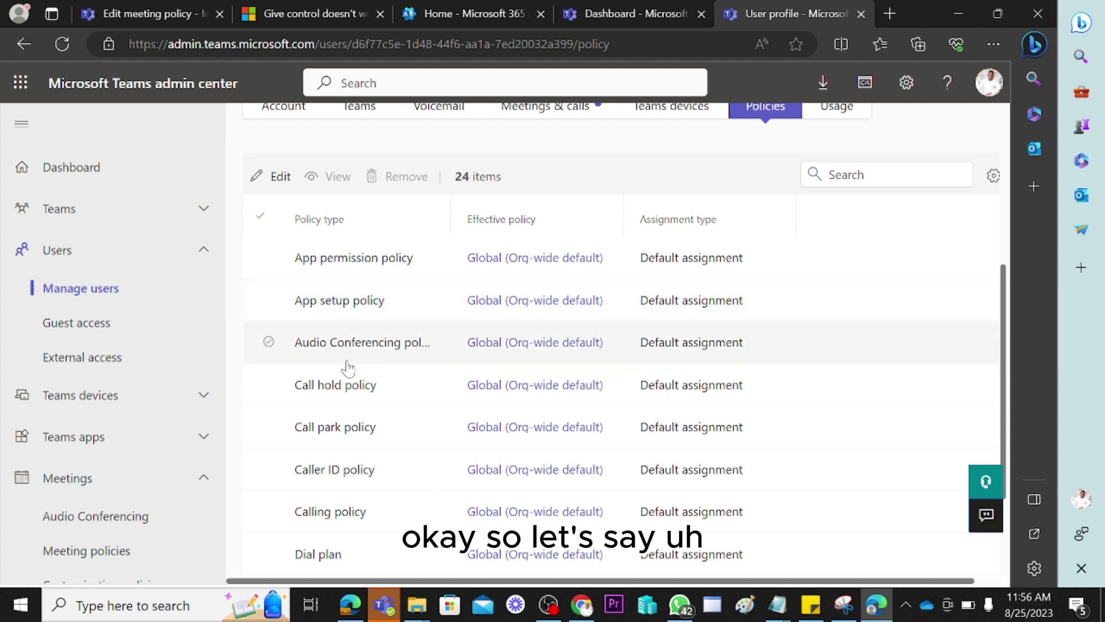
scroll(348, 367, down, 3)
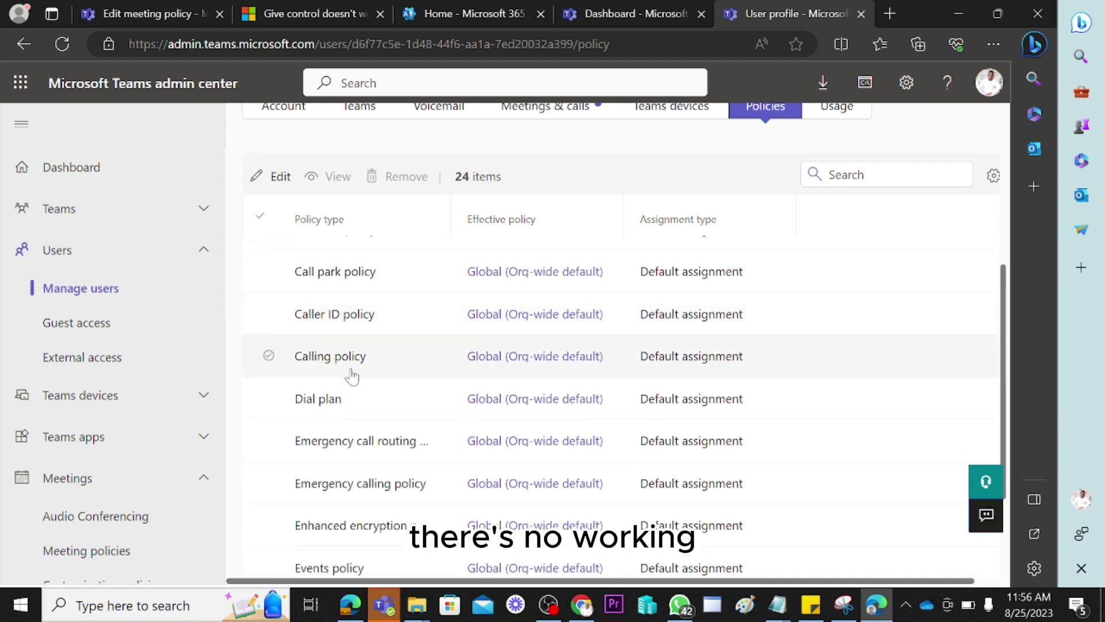
scroll(352, 376, down, 5)
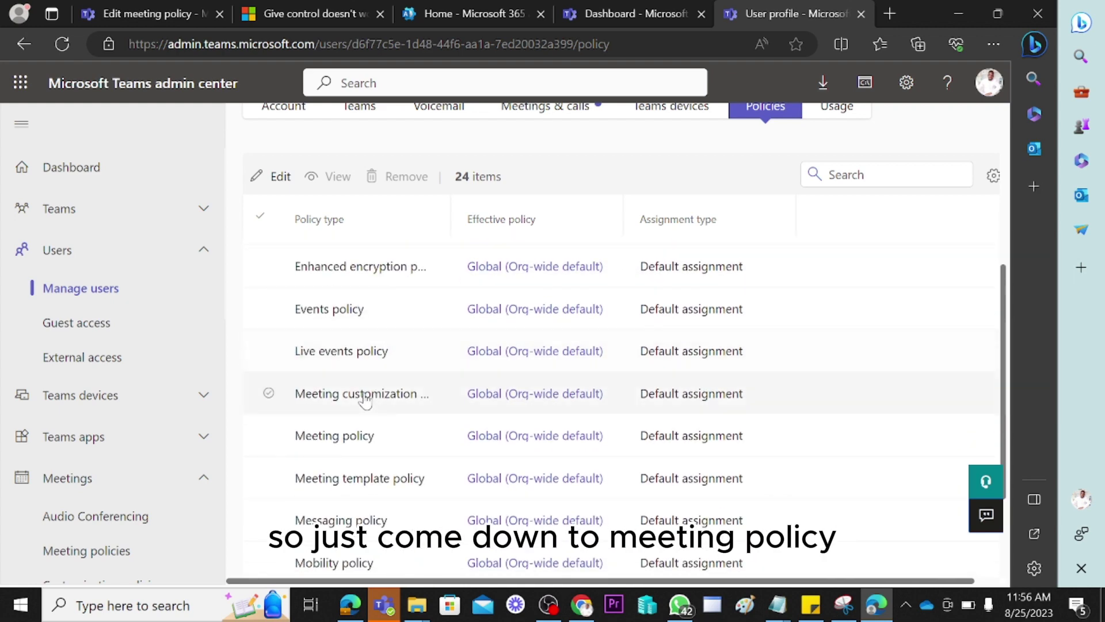
Open the user's Global meeting policy and confirm Everyone can present and give/request control On
click(524, 436)
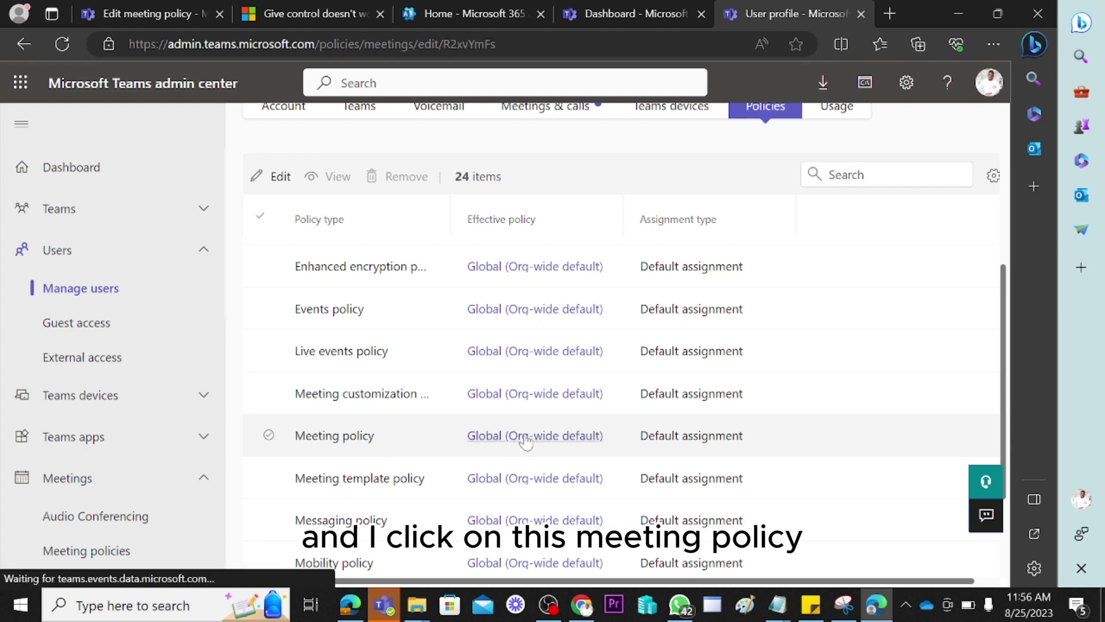
scroll(551, 332, down, 12)
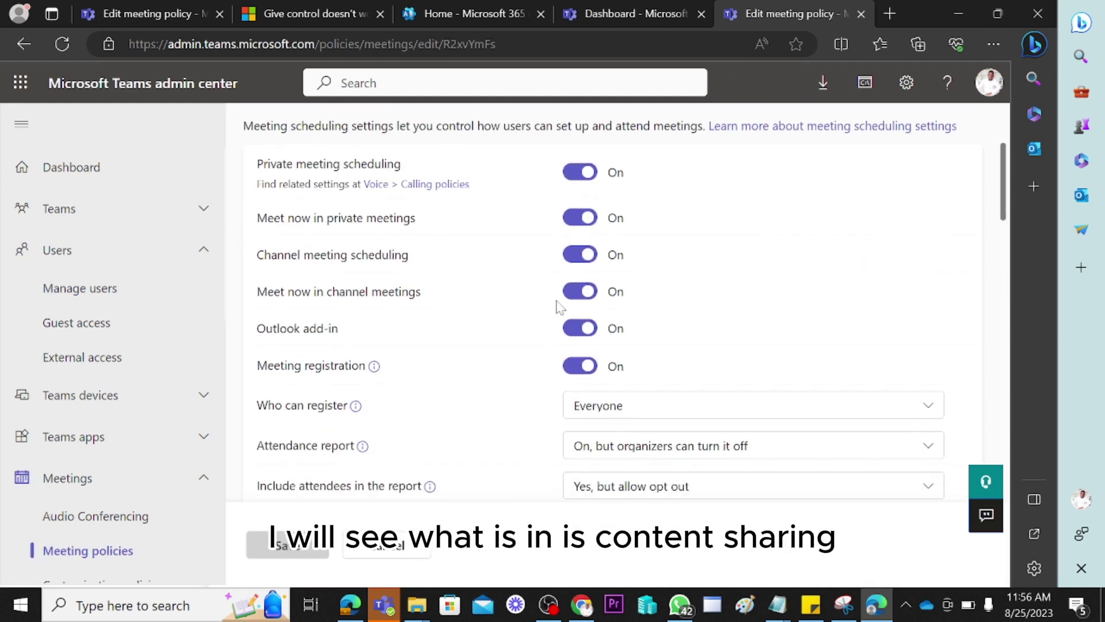
scroll(557, 305, down, 14)
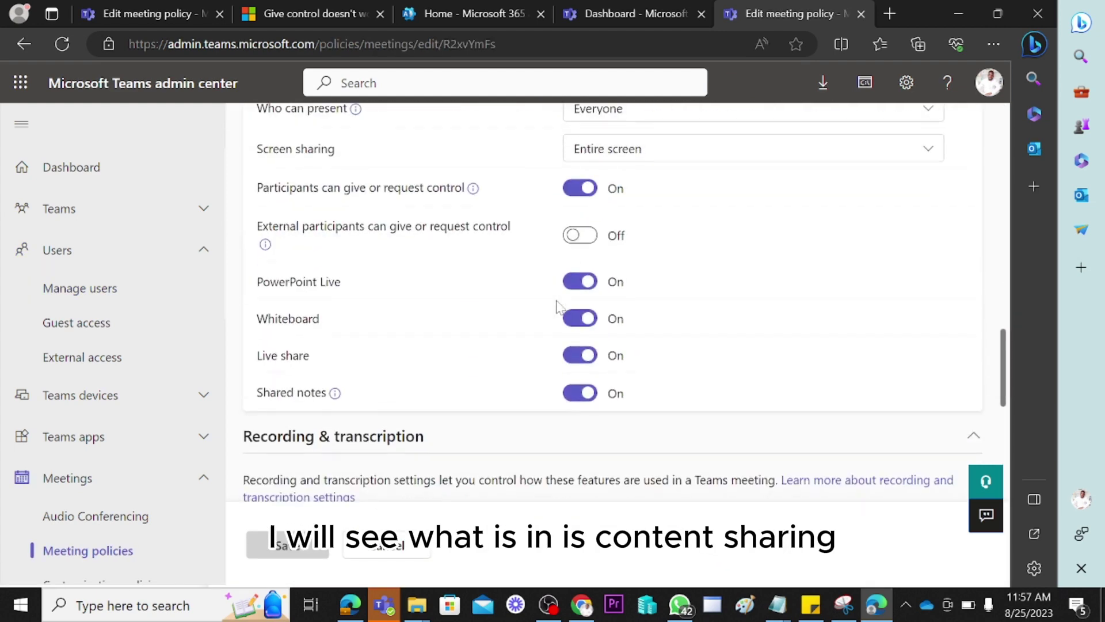
scroll(558, 307, down, 10)
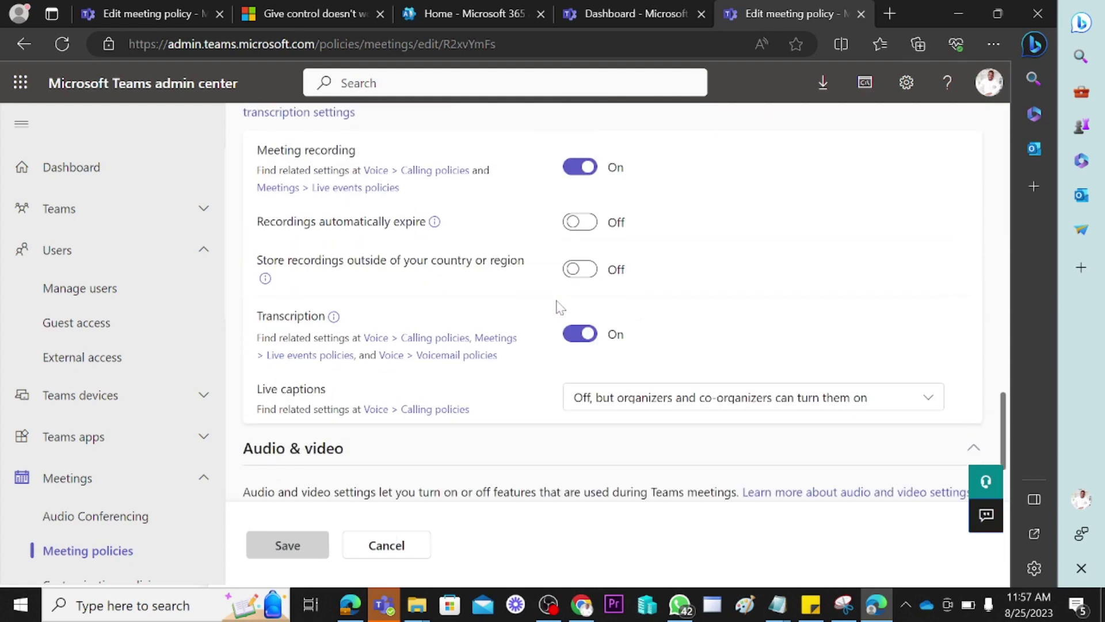
scroll(558, 307, up, 10)
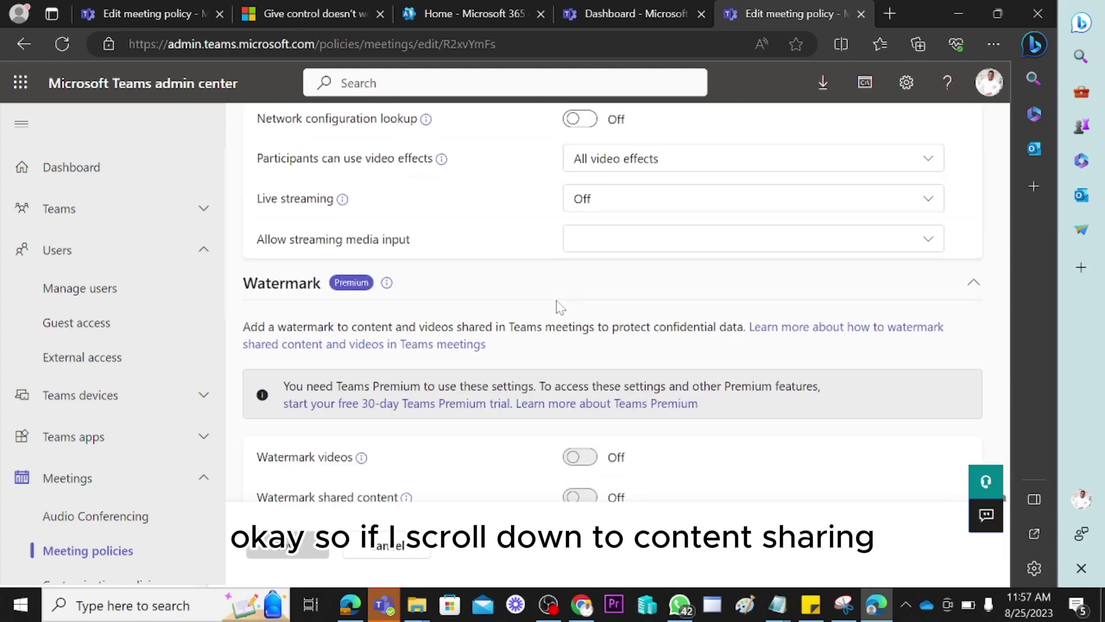
scroll(560, 306, up, 8)
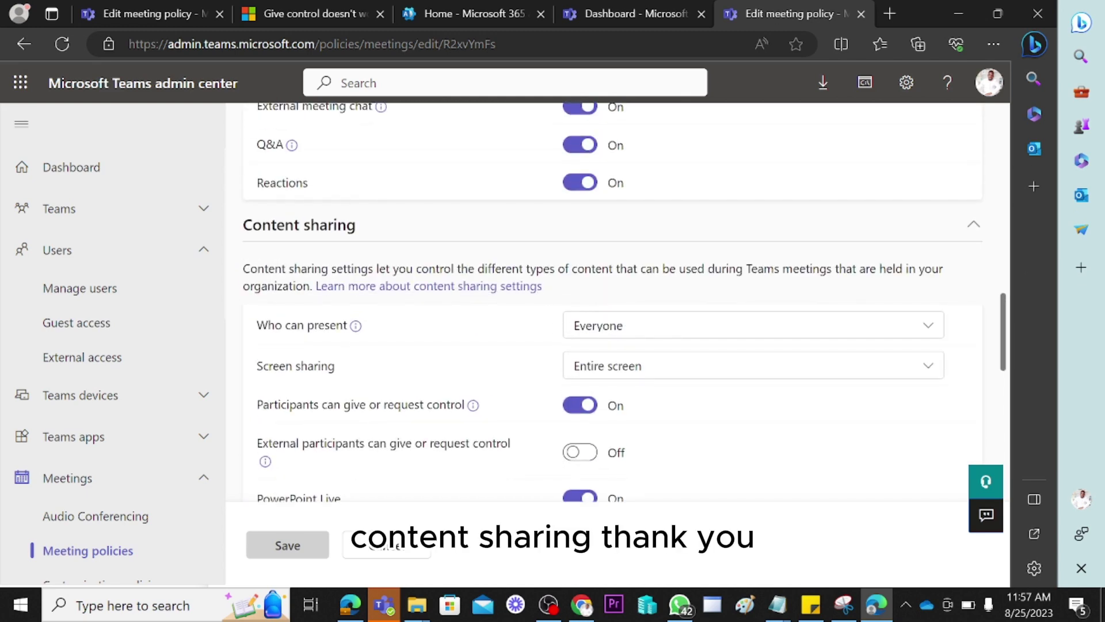
scroll(556, 313, down, 1)
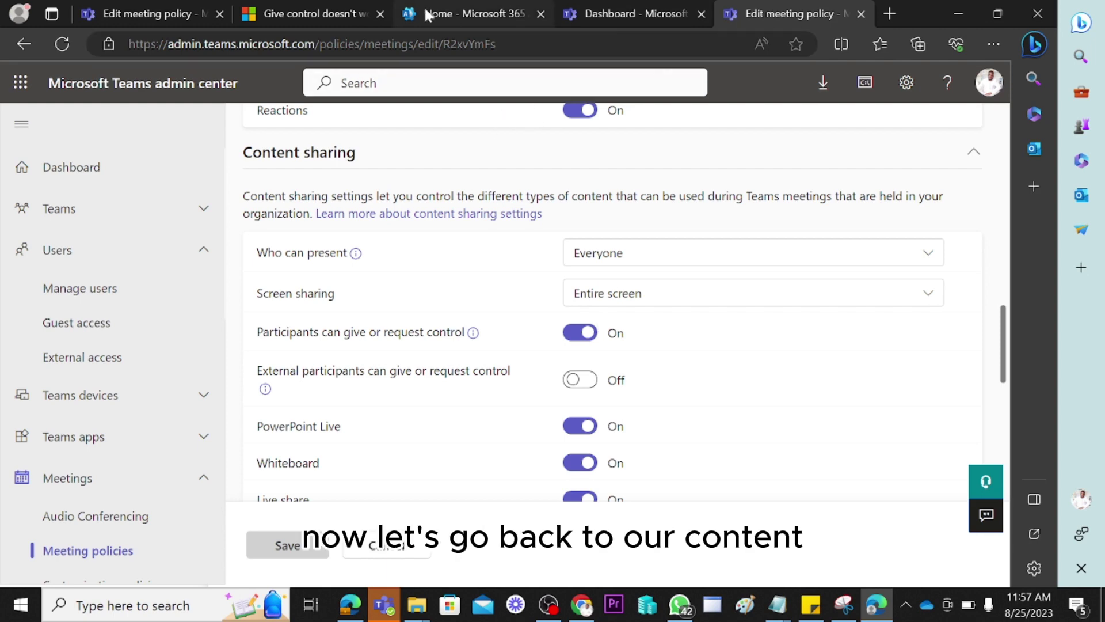
Back in the Give Control article, select the edge://gpu/ address in the Resolution section
click(314, 23)
scroll(495, 322, down, 3)
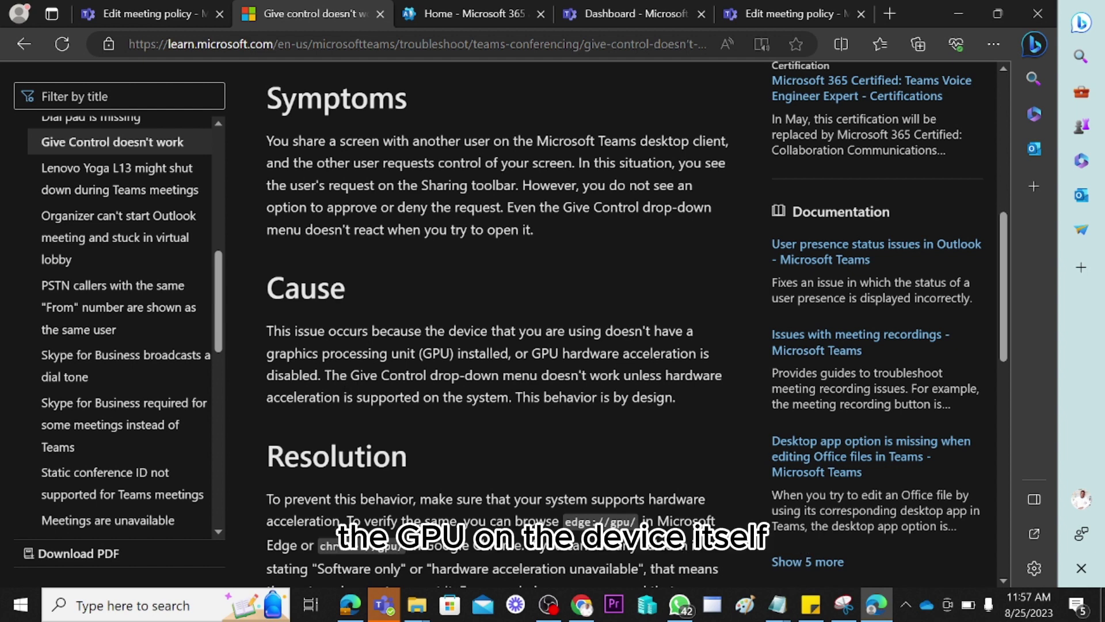
scroll(343, 392, down, 1)
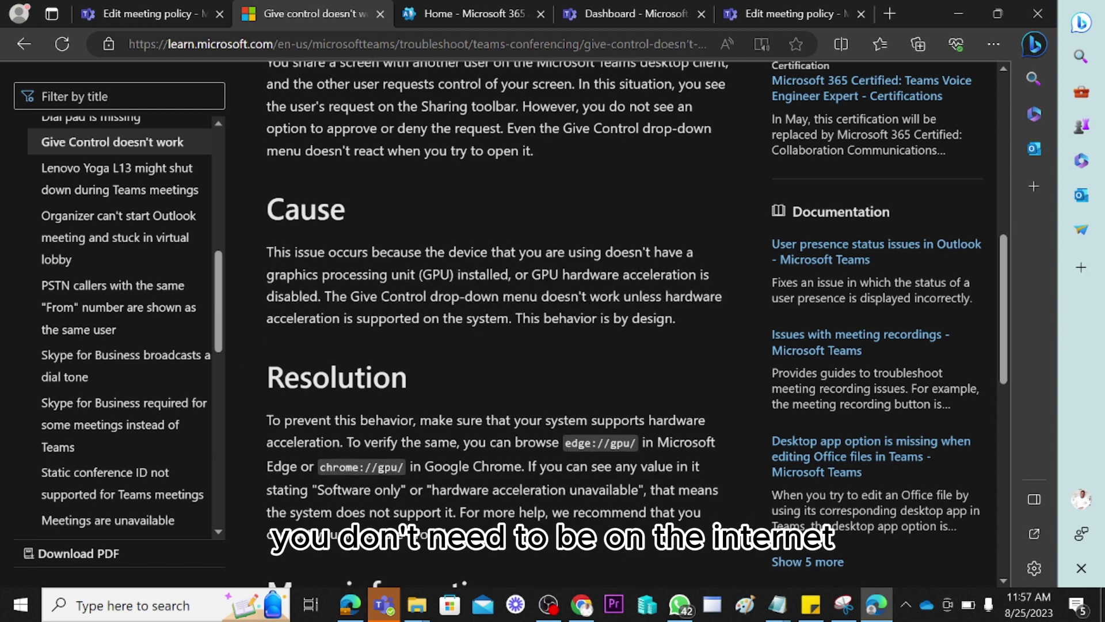
drag(565, 442, 633, 457)
key(ctrl+c)
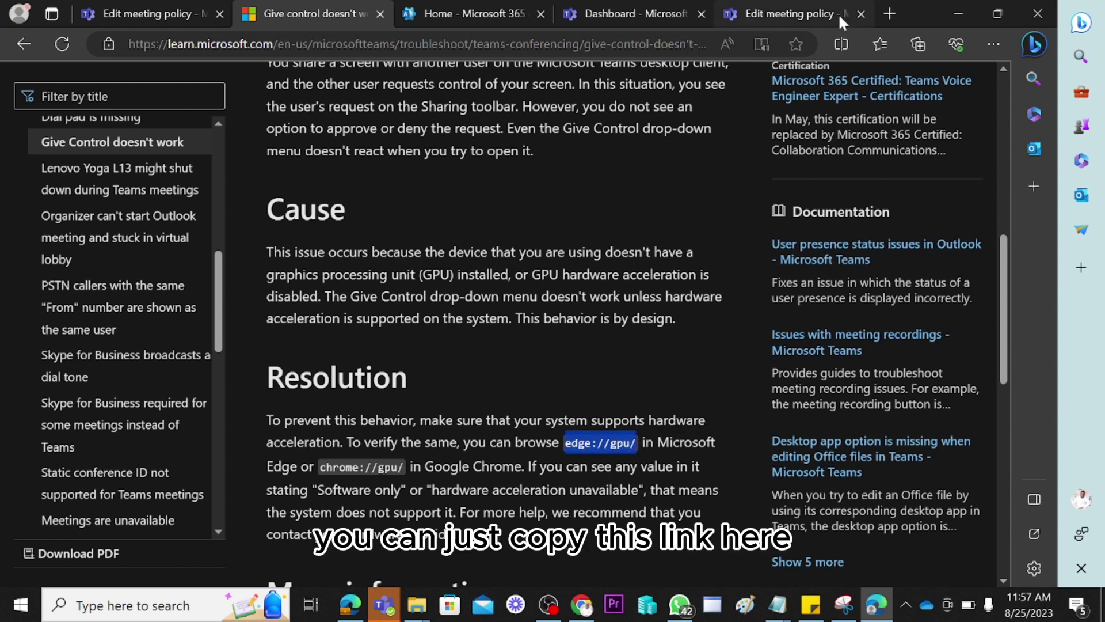
Load edge://gpu/ in a new tab and check Graphics Feature Status for hardware acceleration
click(890, 13)
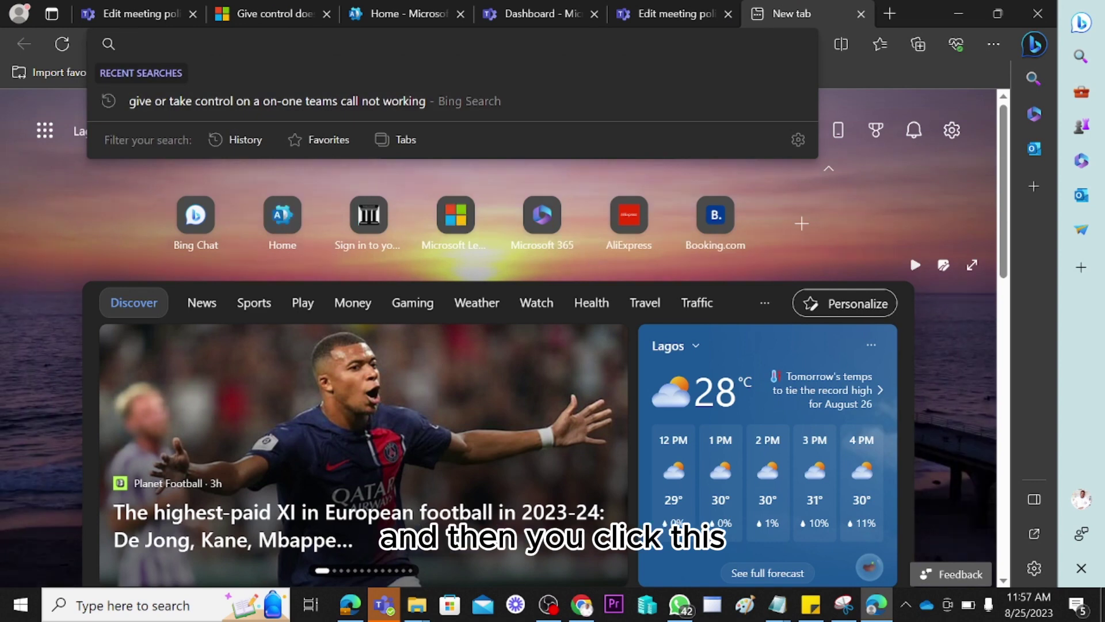
key(ctrl+v)
key(Return)
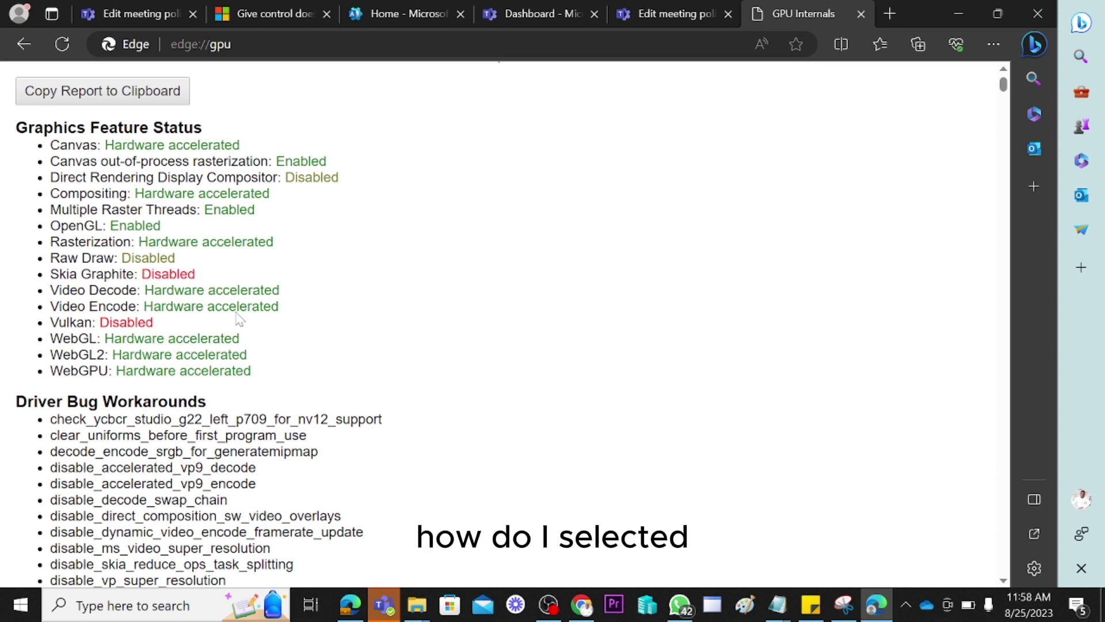
scroll(355, 309, down, 4)
scroll(356, 309, up, 4)
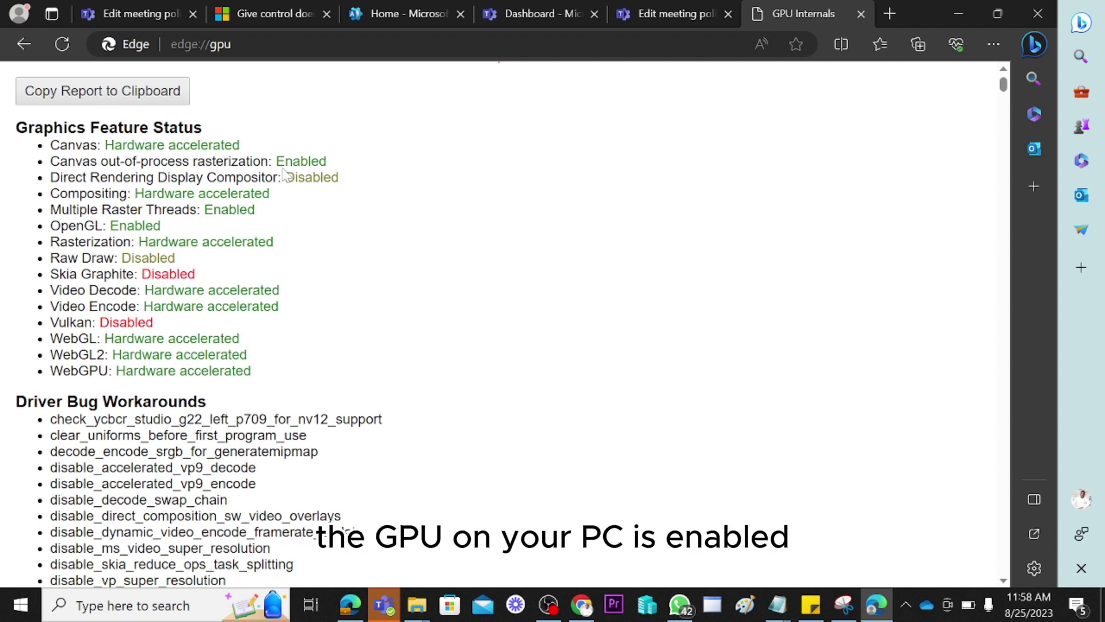
scroll(520, 267, down, 1)
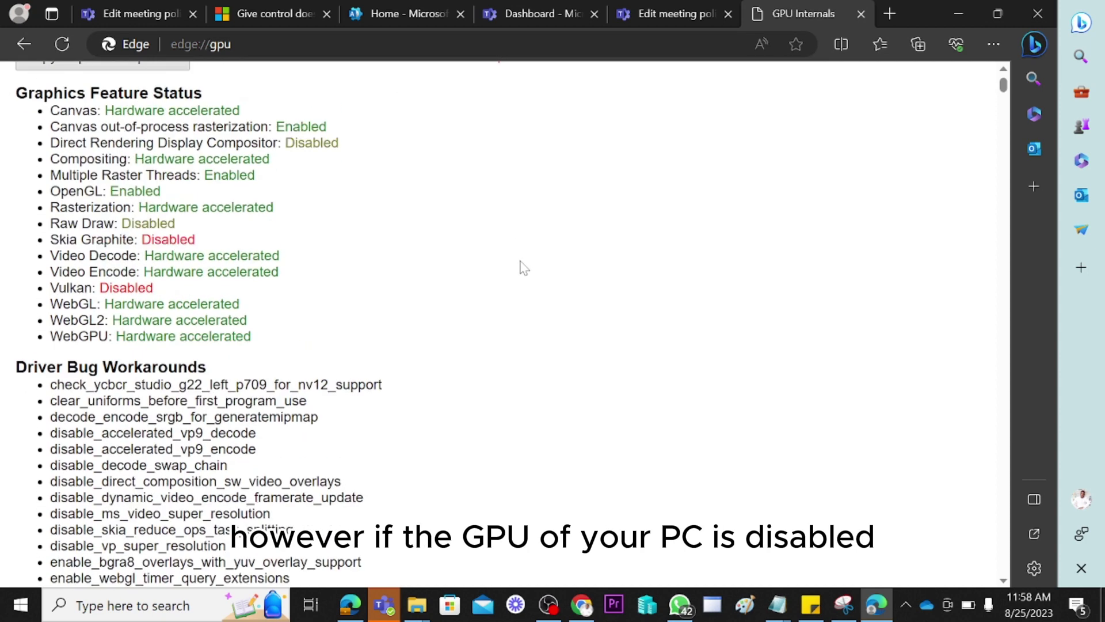
scroll(520, 267, up, 2)
Return to the Give control article and highlight the Resolution's edge://gpu/ 'hardware acceleration unavailable' guidance
click(261, 8)
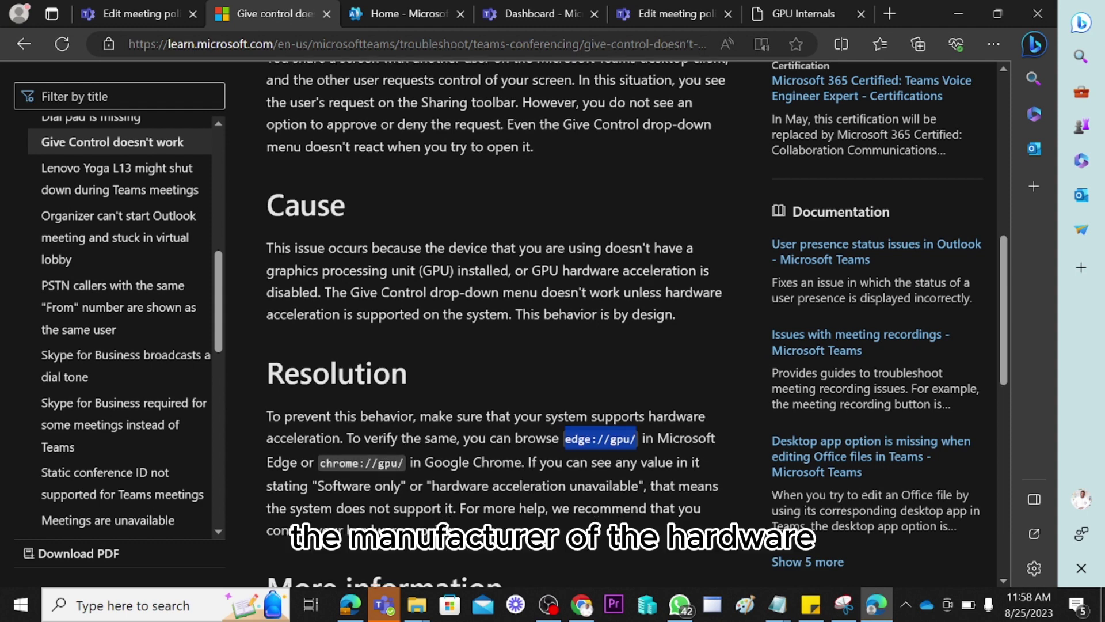
scroll(259, 394, down, 1)
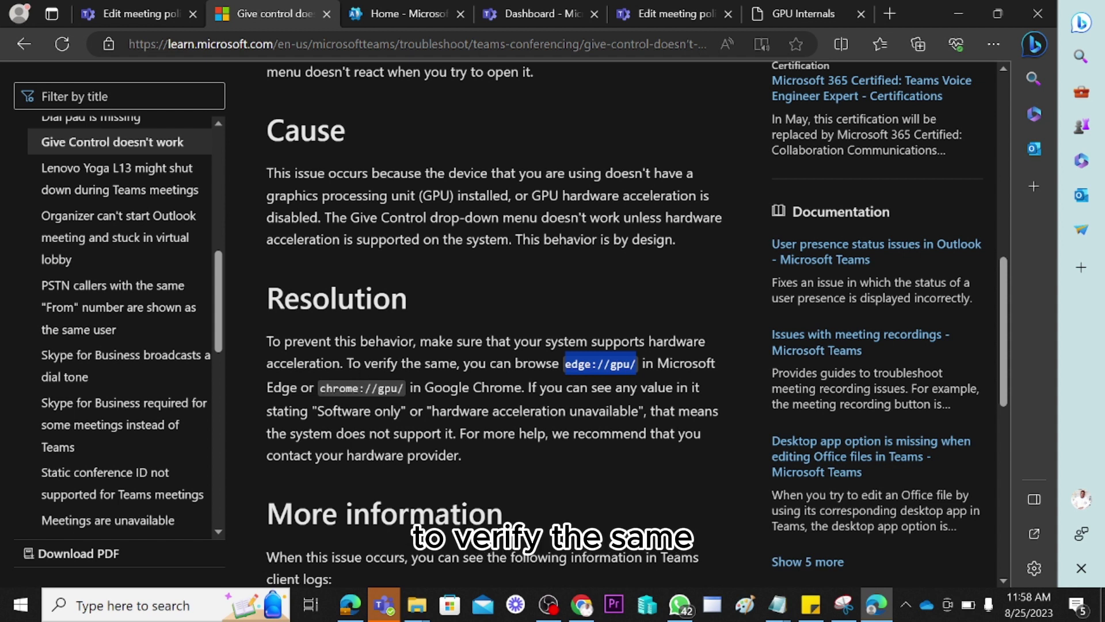
drag(451, 363, 540, 387)
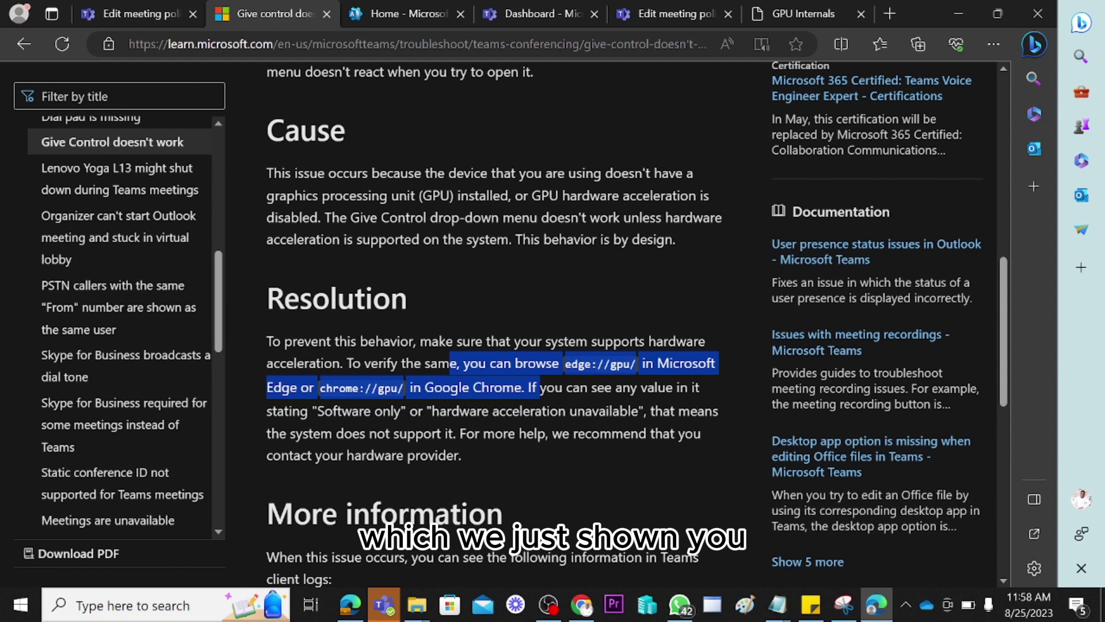
click(652, 298)
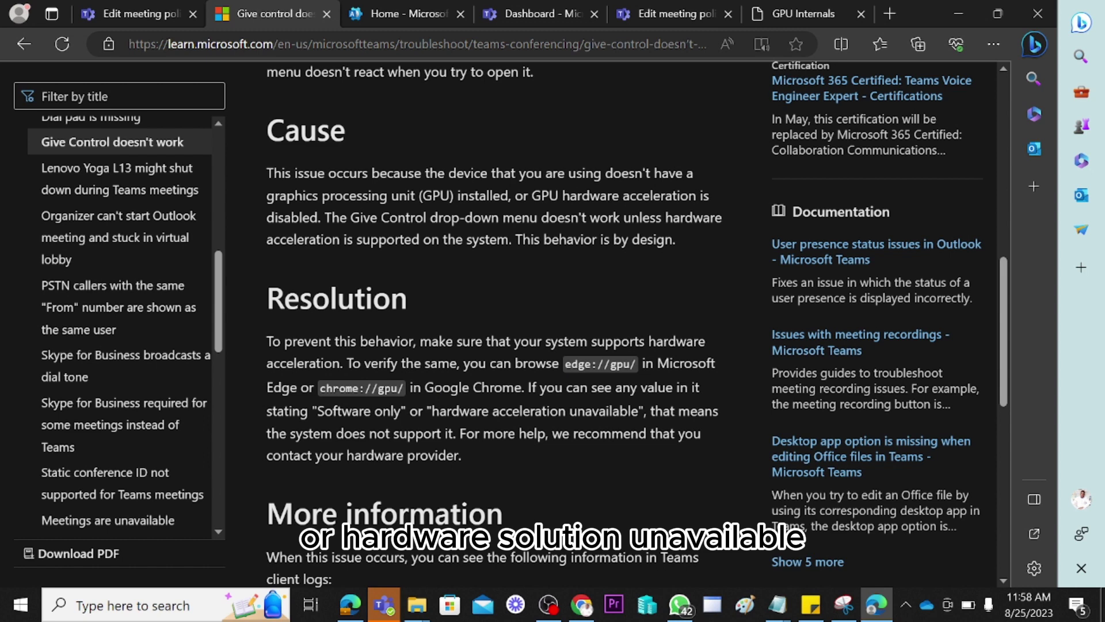
drag(577, 411, 619, 412)
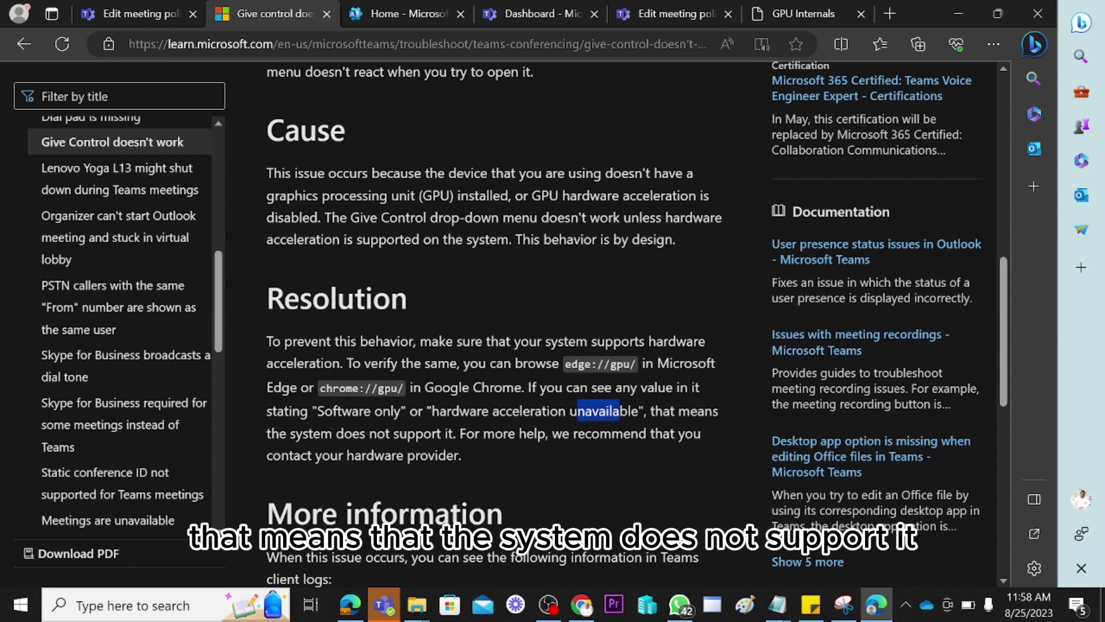